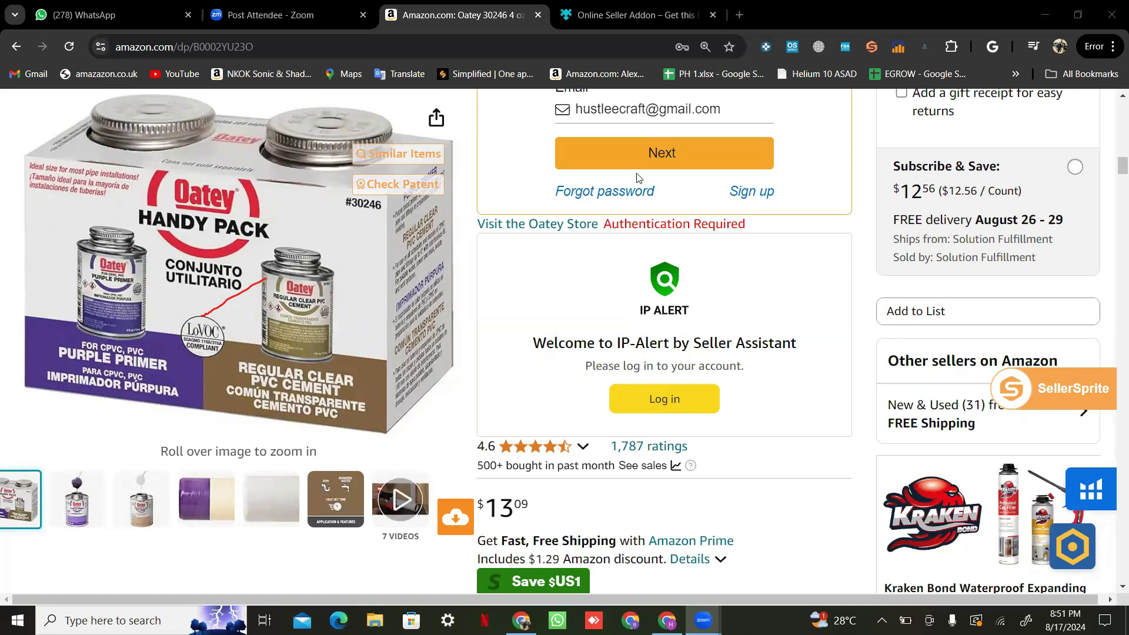
# Open the list of other New & Used sellers for the Oatey Handy Pack and filter the offers by Prime delivery
pyautogui.scroll(-2, 637, 178)
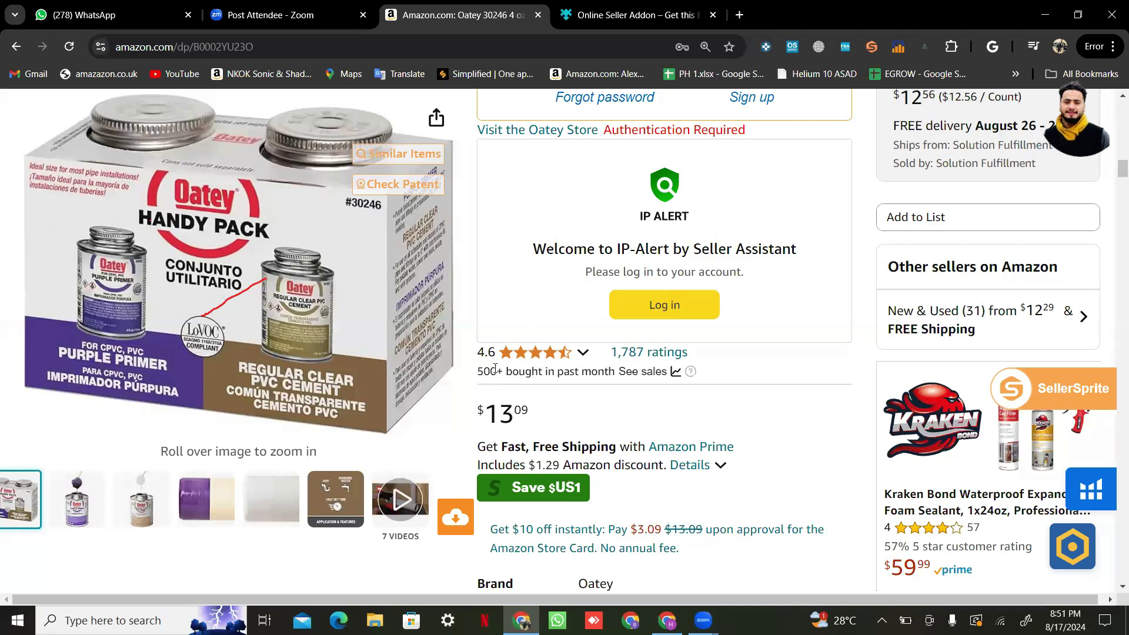
pyautogui.moveTo(496, 368); pyautogui.dragTo(504, 369)
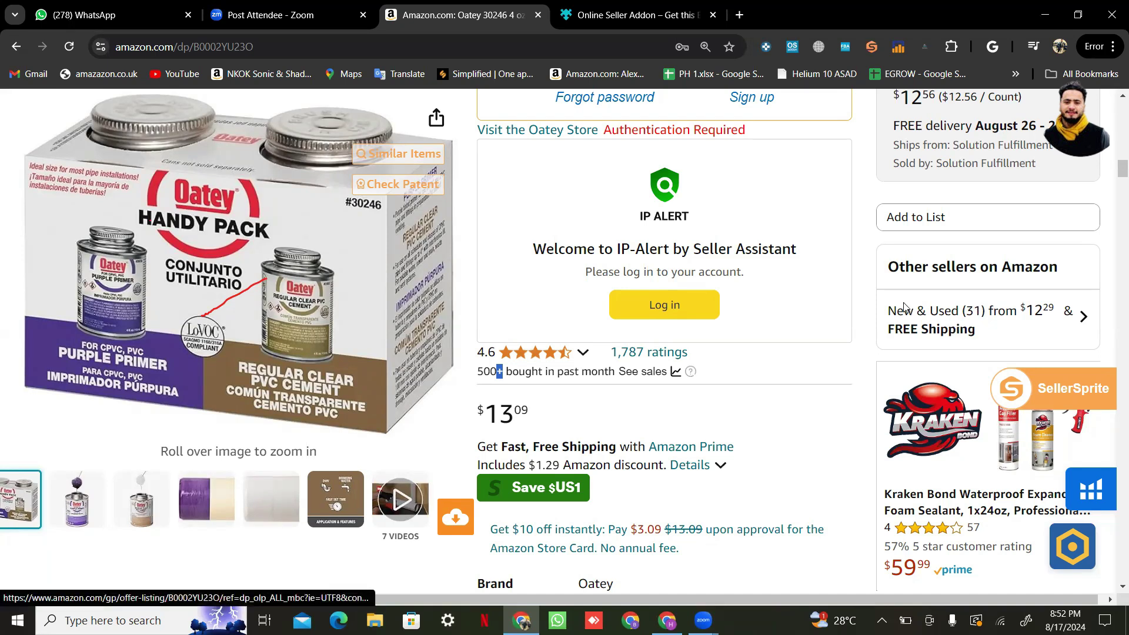
pyautogui.click(974, 315)
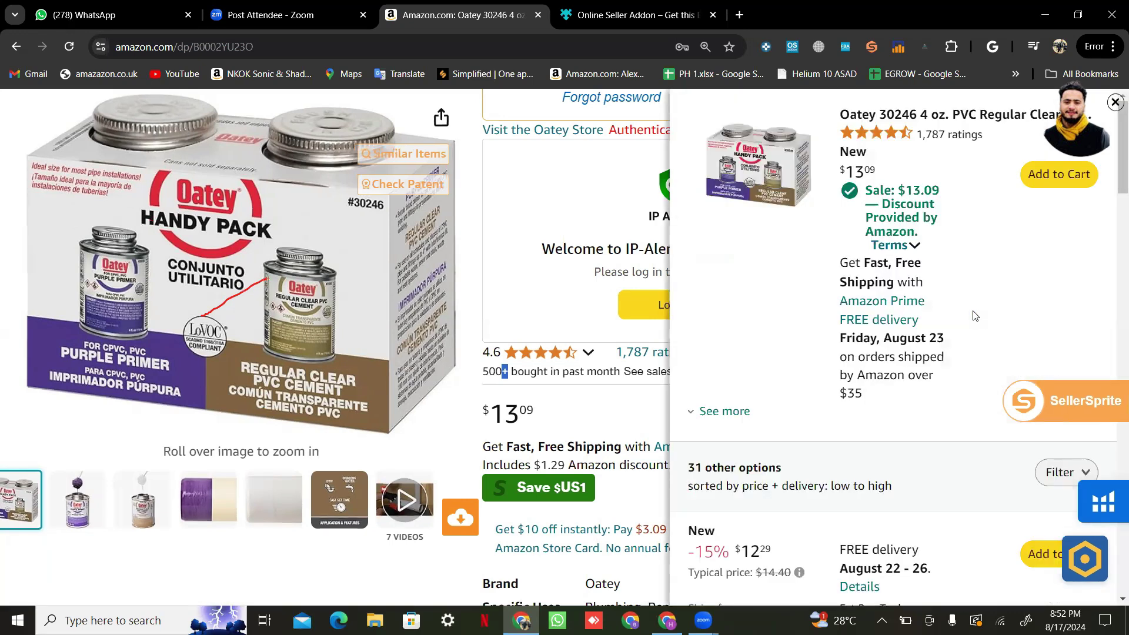
pyautogui.scroll(-4, 974, 316)
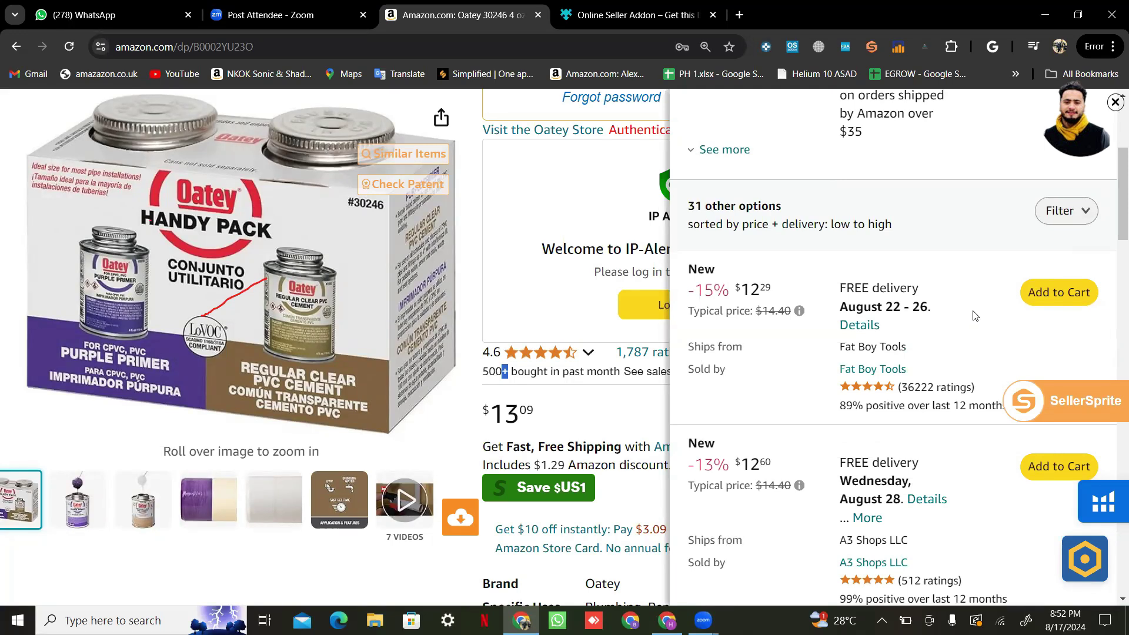
pyautogui.click(1083, 225)
pyautogui.click(1069, 315)
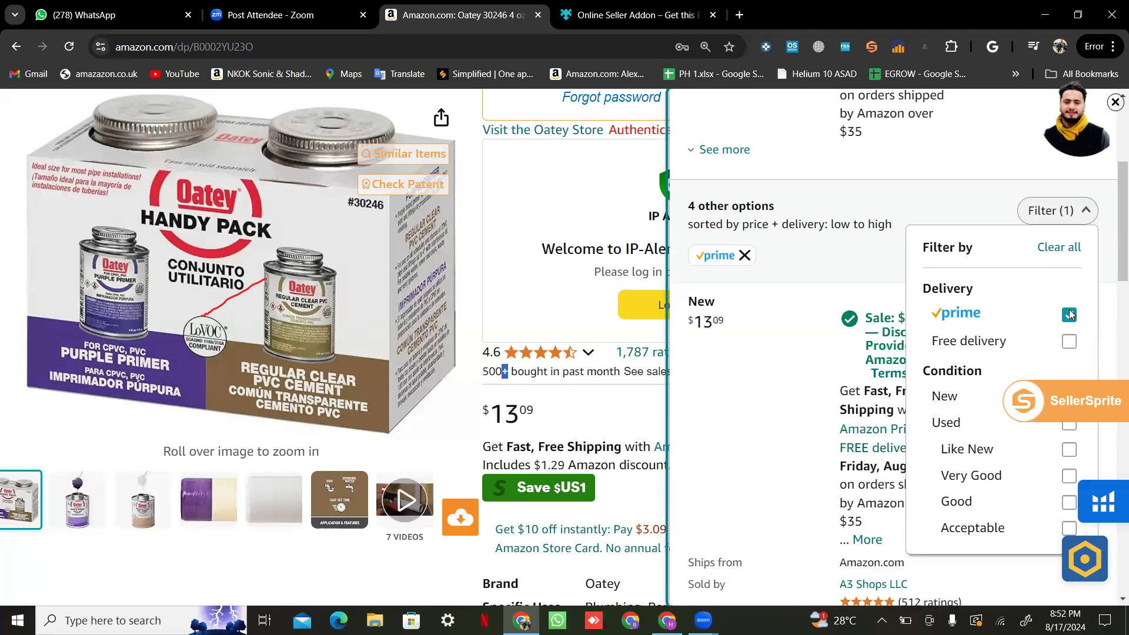
pyautogui.click(797, 185)
pyautogui.click(861, 150)
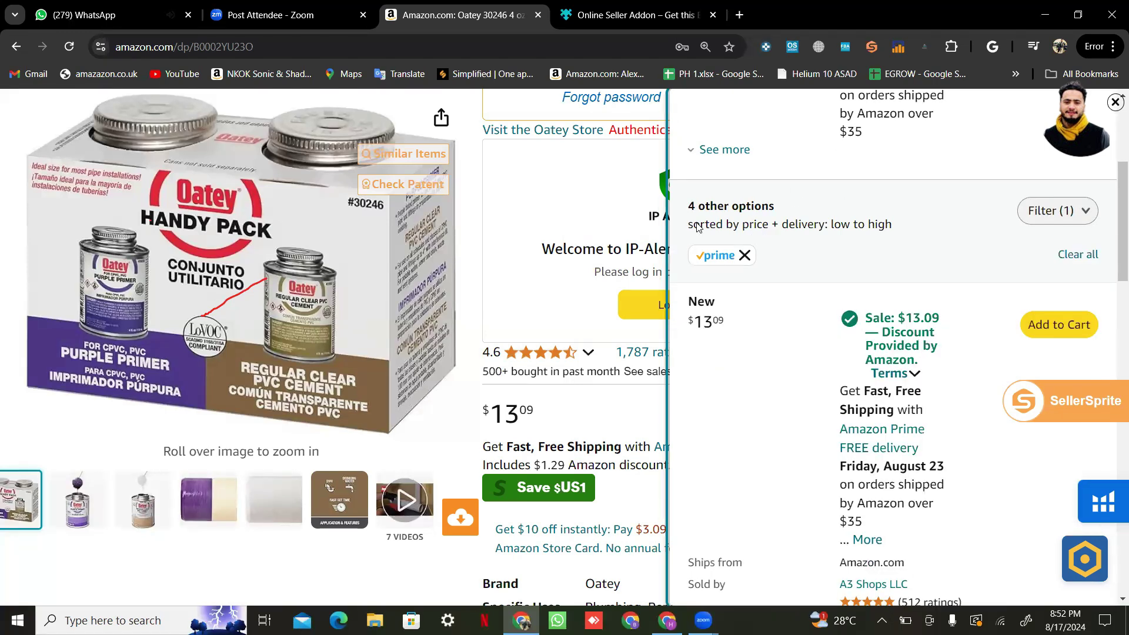
# Expand the featured offer's details and add NY Wholesale Group's Oatey Handy Pack to the cart
pyautogui.scroll(-8, 697, 228)
pyautogui.scroll(11, 697, 232)
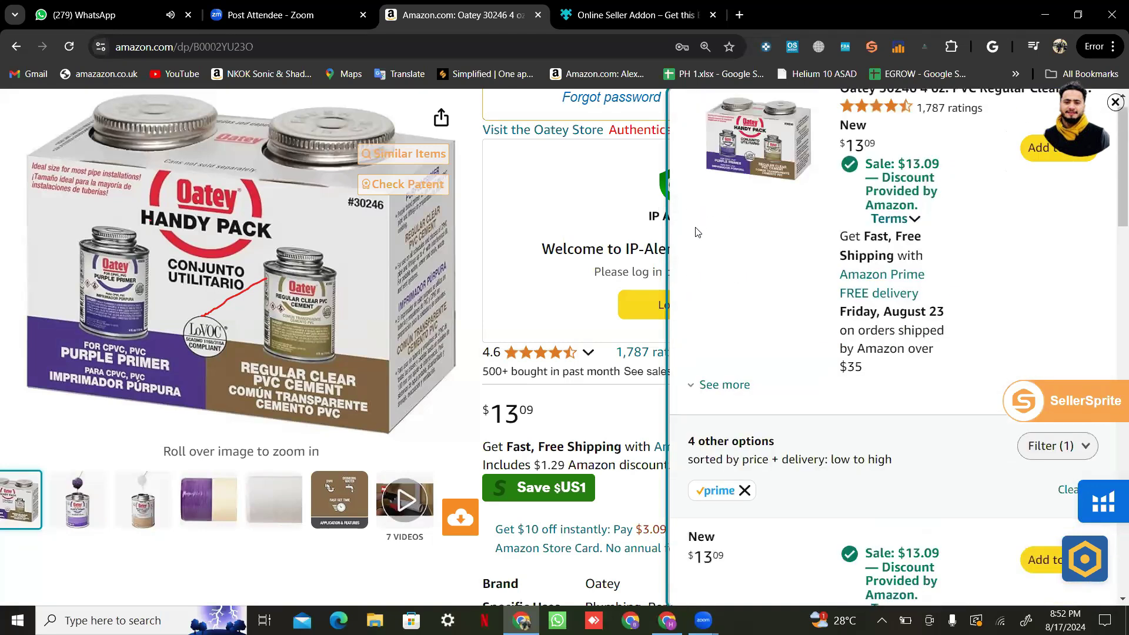
pyautogui.click(731, 393)
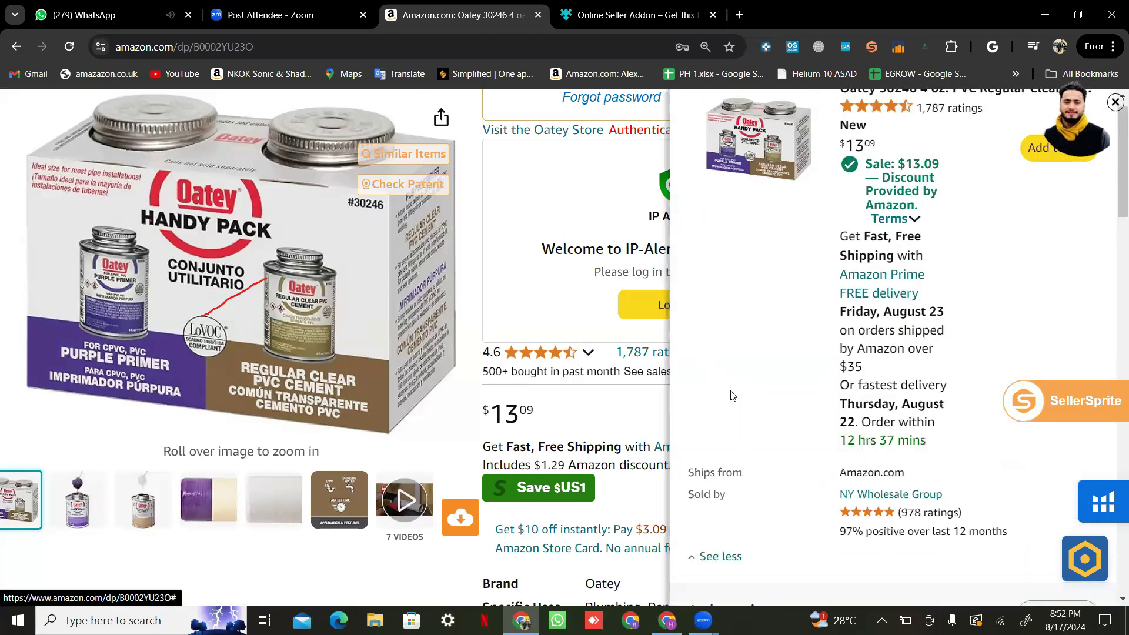
pyautogui.scroll(1, 731, 393)
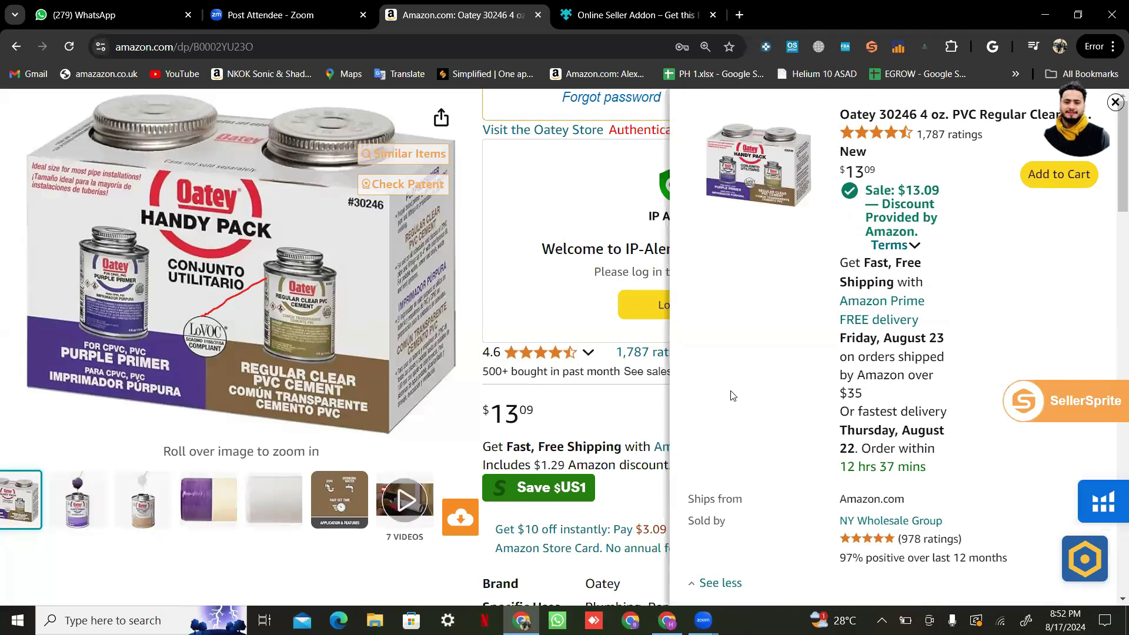
pyautogui.scroll(-5, 732, 395)
pyautogui.scroll(5, 732, 395)
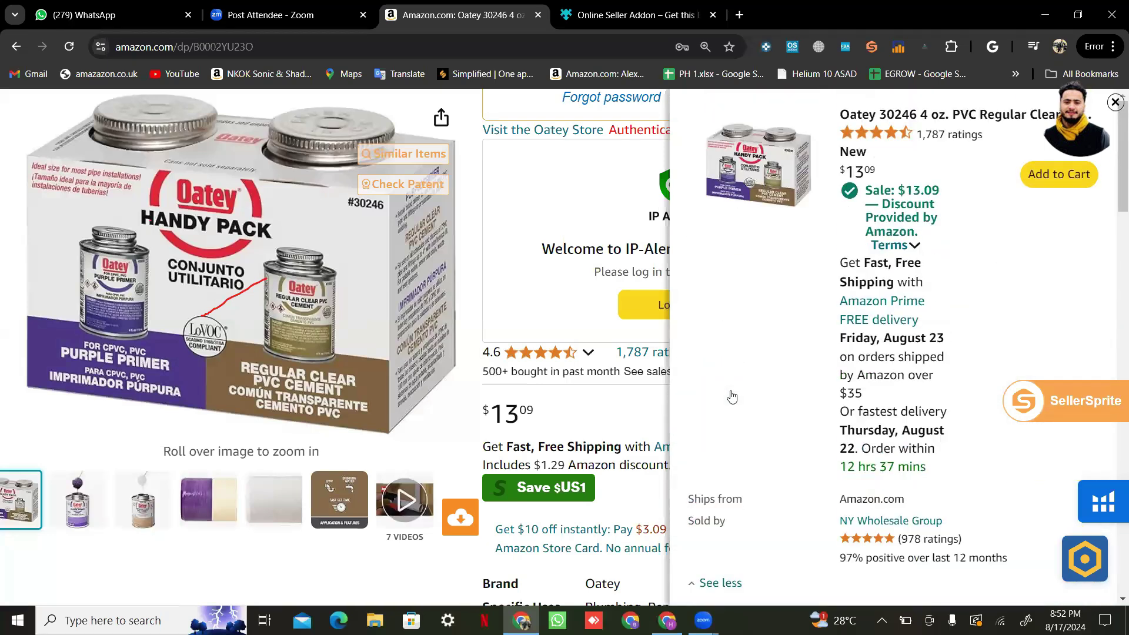
pyautogui.click(1059, 184)
# Add the Prime offers from A3 Shops LLC, Jamlyn Supply, Supply House Market Place and OLVPV PRIME to the cart
pyautogui.scroll(-4, 1058, 184)
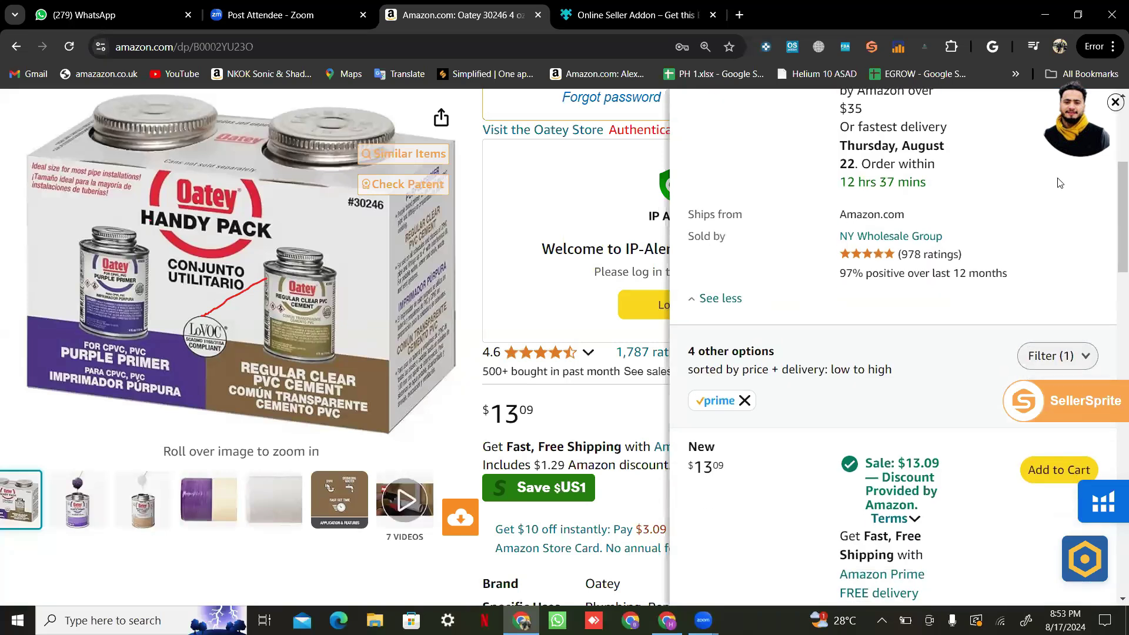
pyautogui.scroll(-1, 1058, 183)
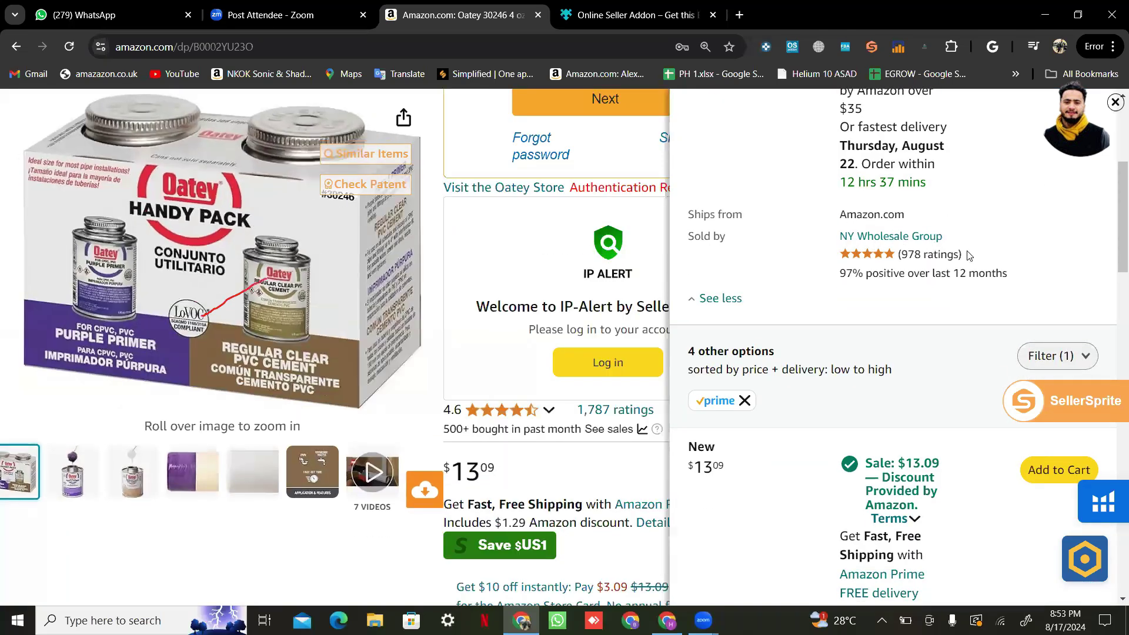
pyautogui.scroll(-4, 969, 255)
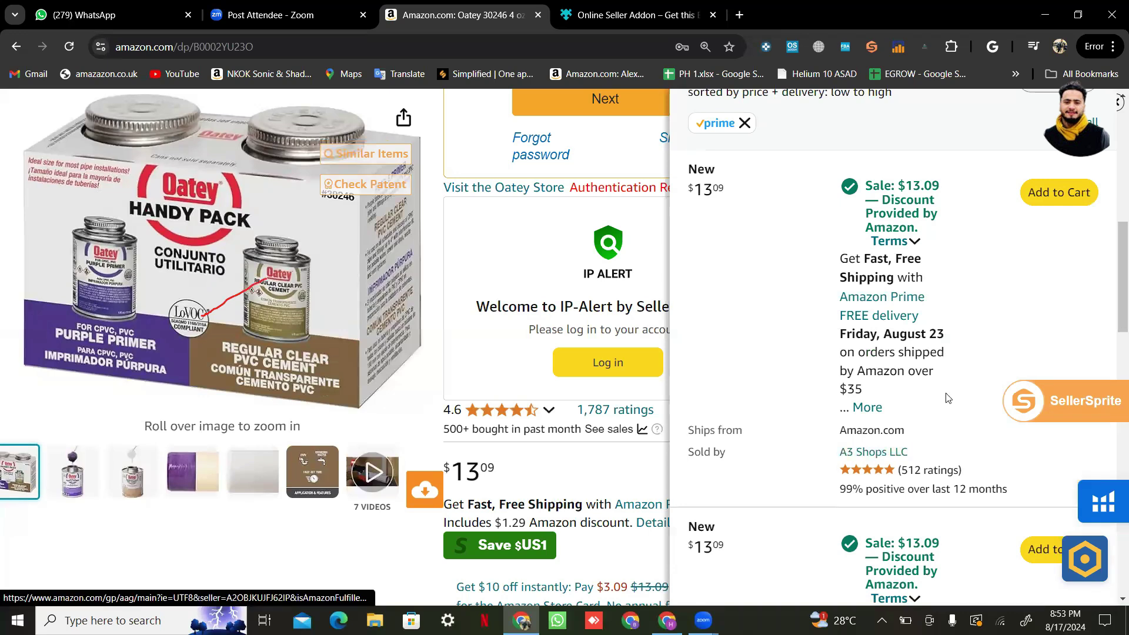
pyautogui.click(1051, 206)
pyautogui.scroll(-5, 1051, 207)
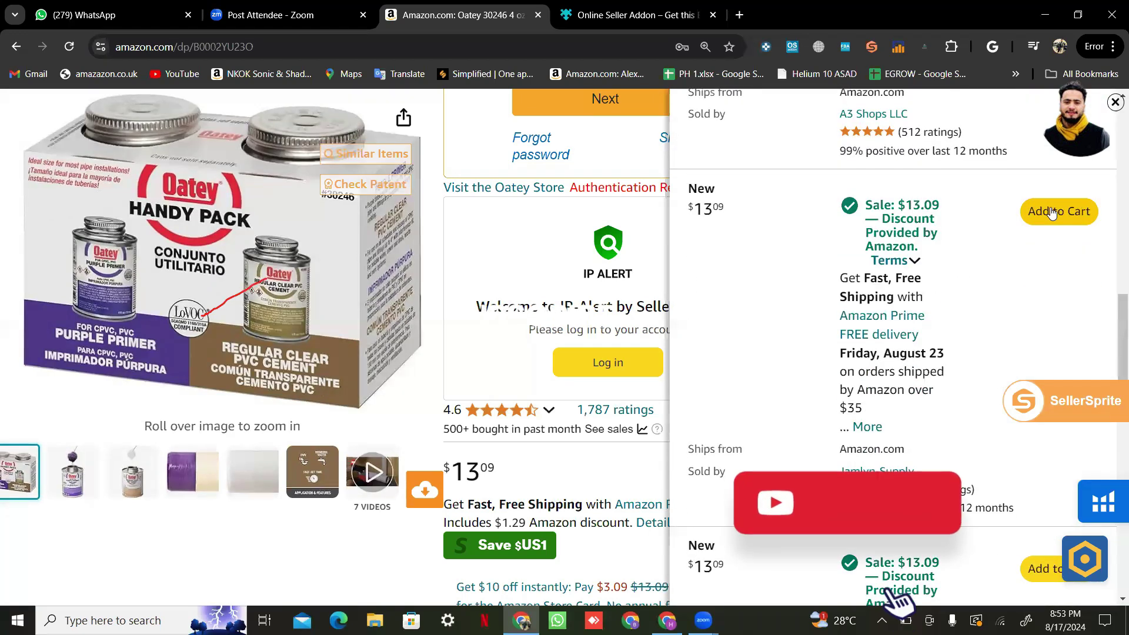
pyautogui.scroll(-6, 1059, 194)
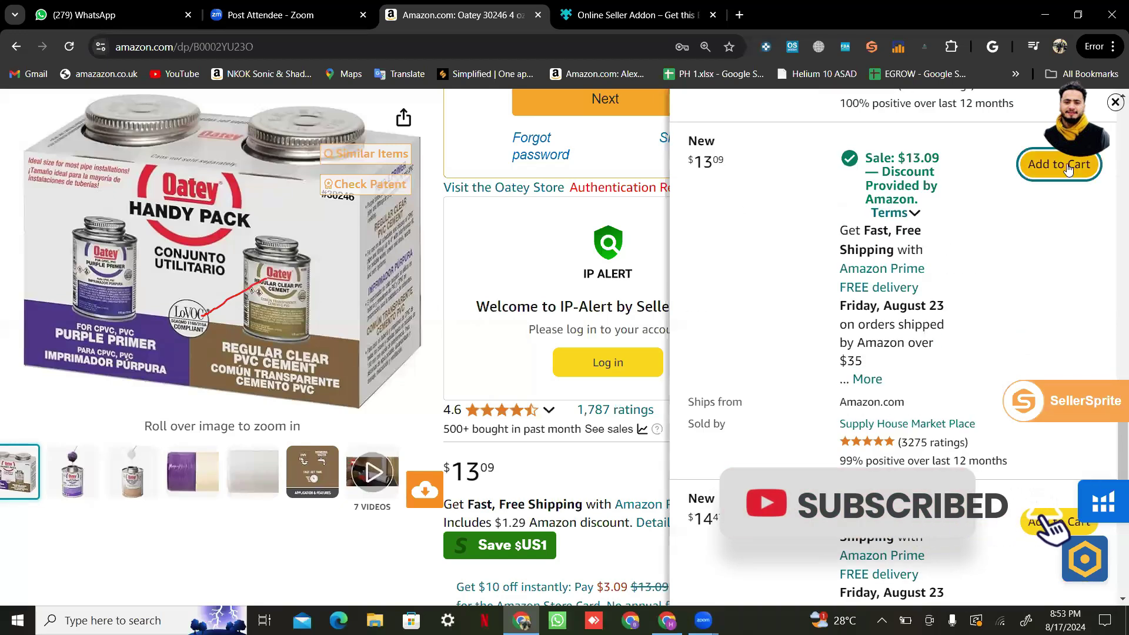
pyautogui.scroll(-8, 1055, 249)
pyautogui.scroll(3, 1055, 248)
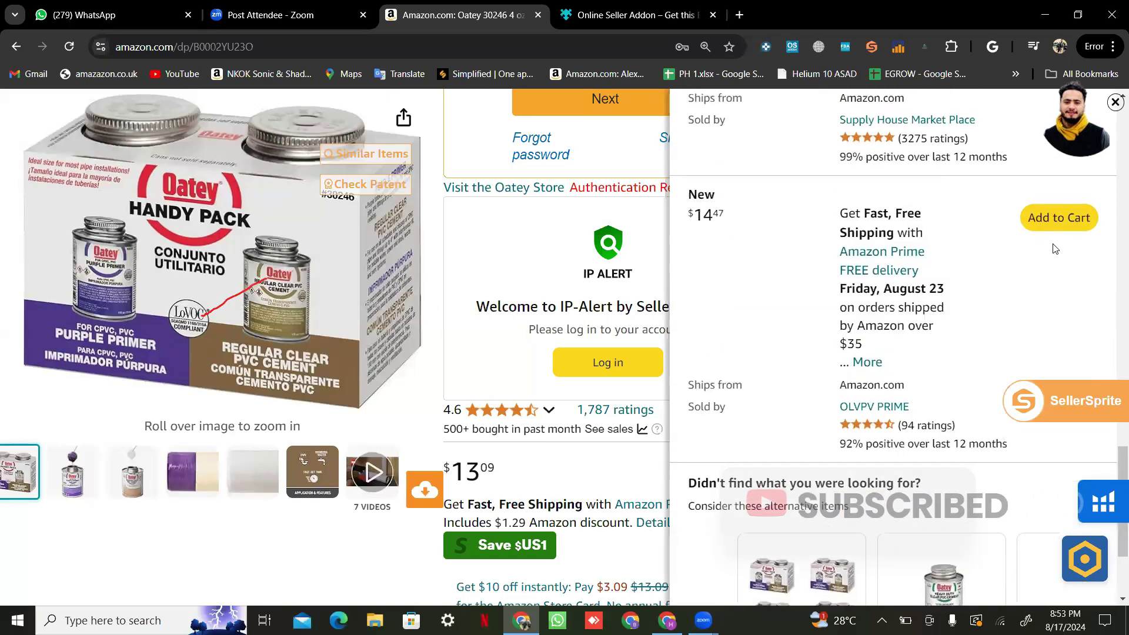
pyautogui.click(1072, 221)
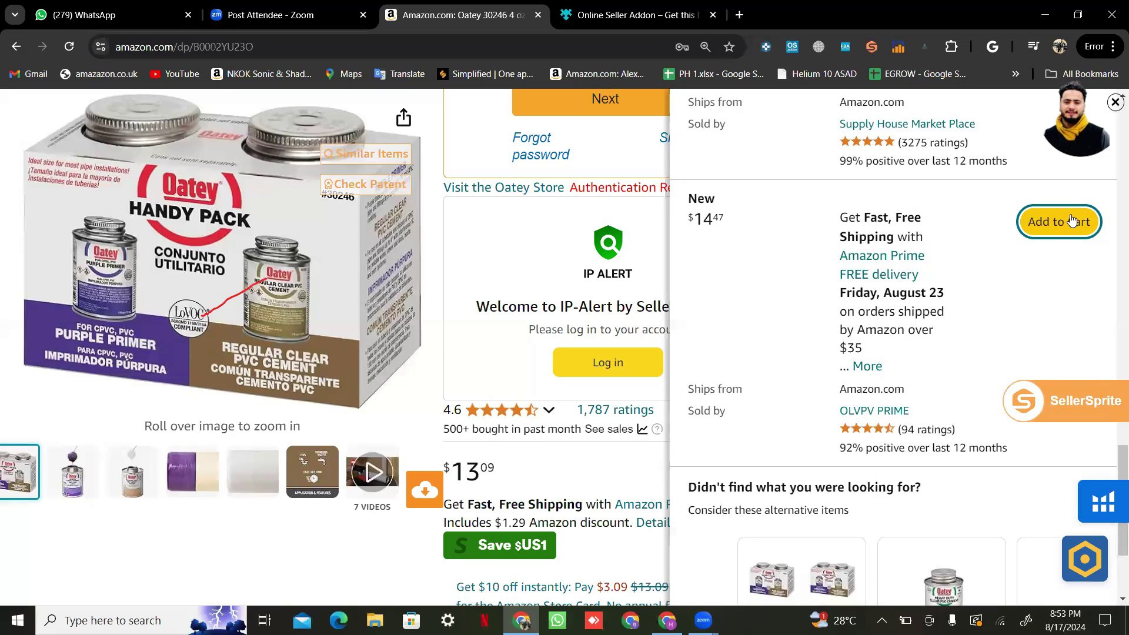
# Open the shopping cart from the product page and close the Online Seller Addon browser tab
pyautogui.scroll(18, 1072, 221)
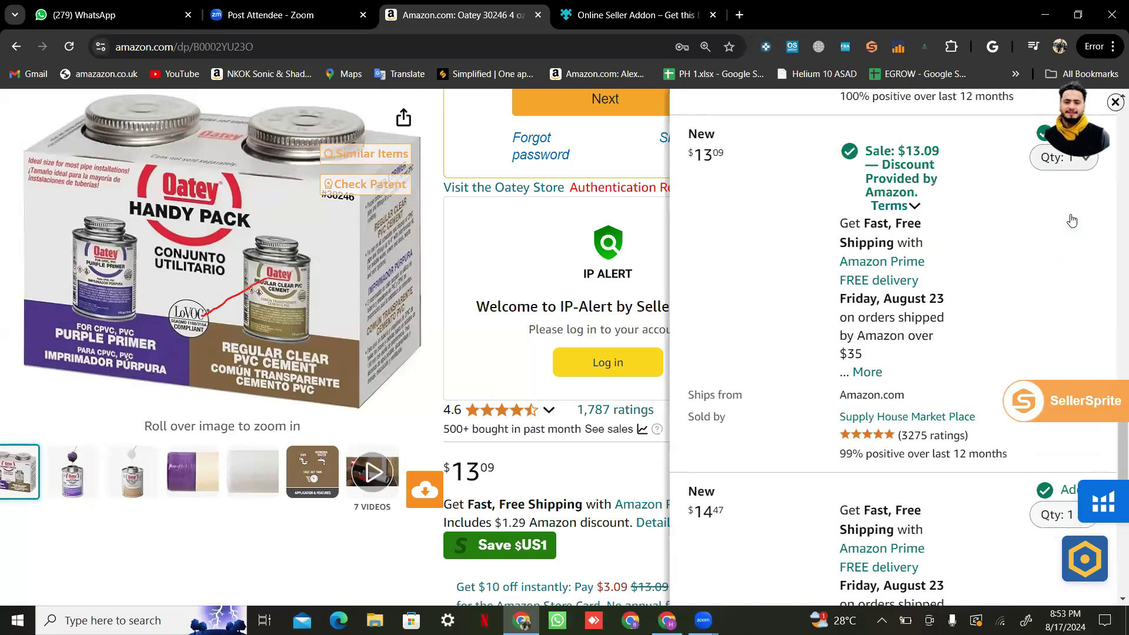
pyautogui.scroll(4, 1073, 219)
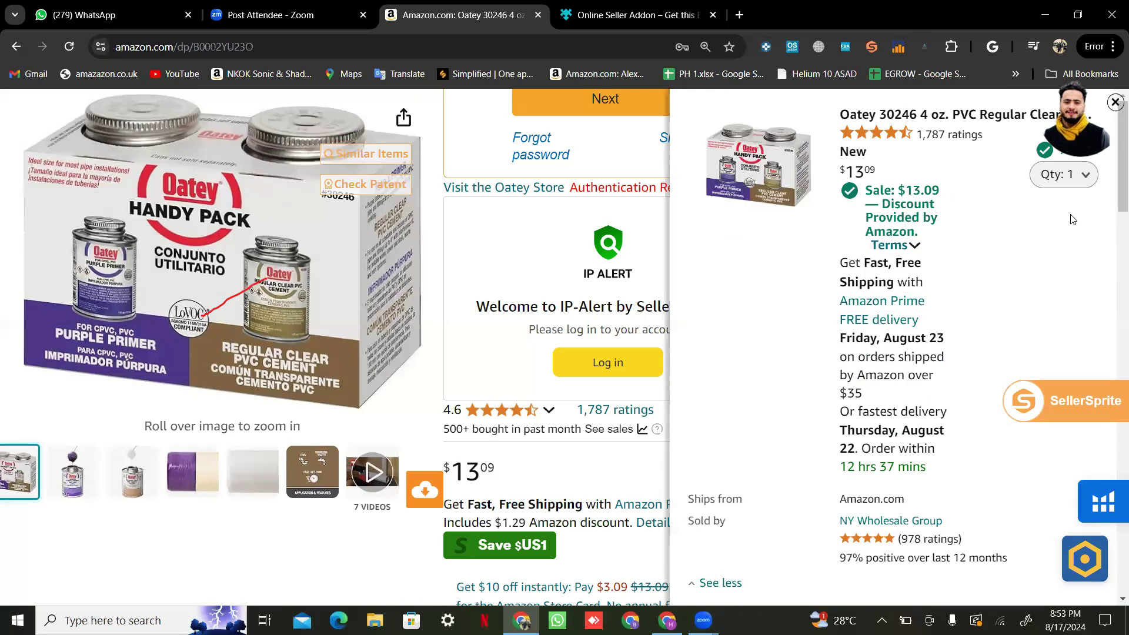
pyautogui.click(1115, 102)
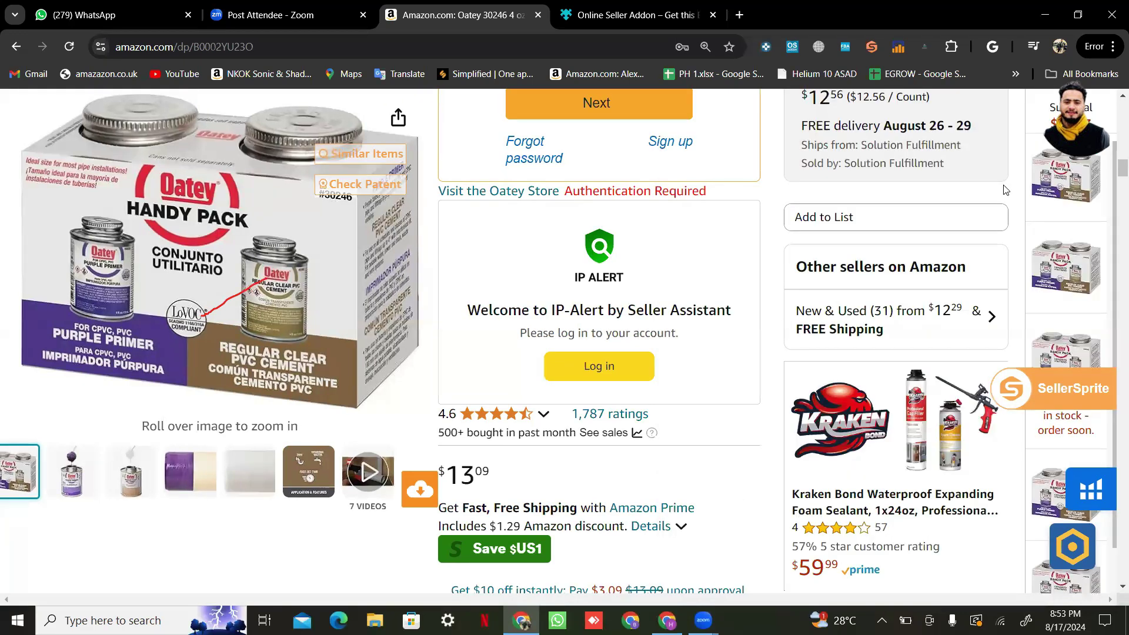
pyautogui.scroll(10, 1005, 185)
pyautogui.scroll(10, 1005, 188)
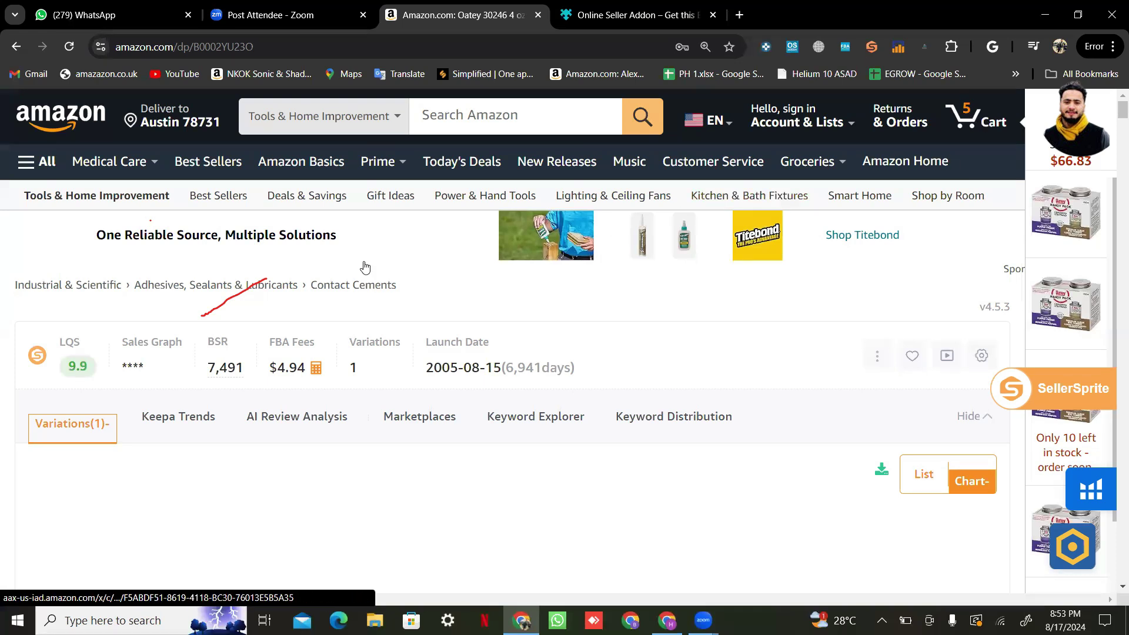
pyautogui.click(963, 133)
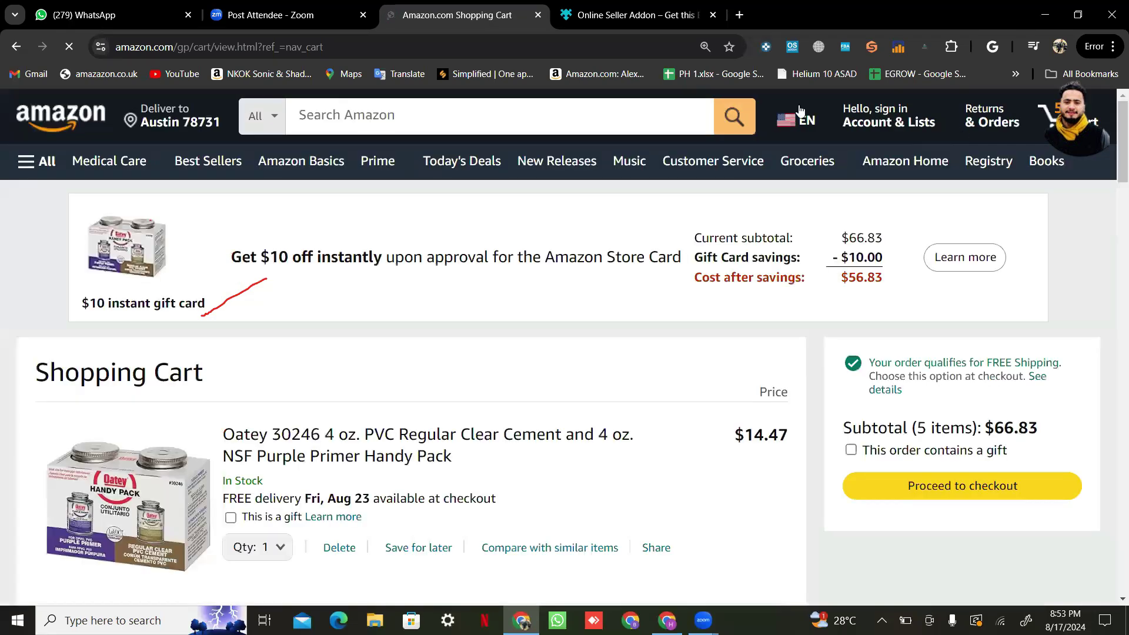
pyautogui.click(712, 15)
# Review the Oatey Handy Pack entries in the shopping cart, checking each seller's price and availability
pyautogui.scroll(-10, 540, 357)
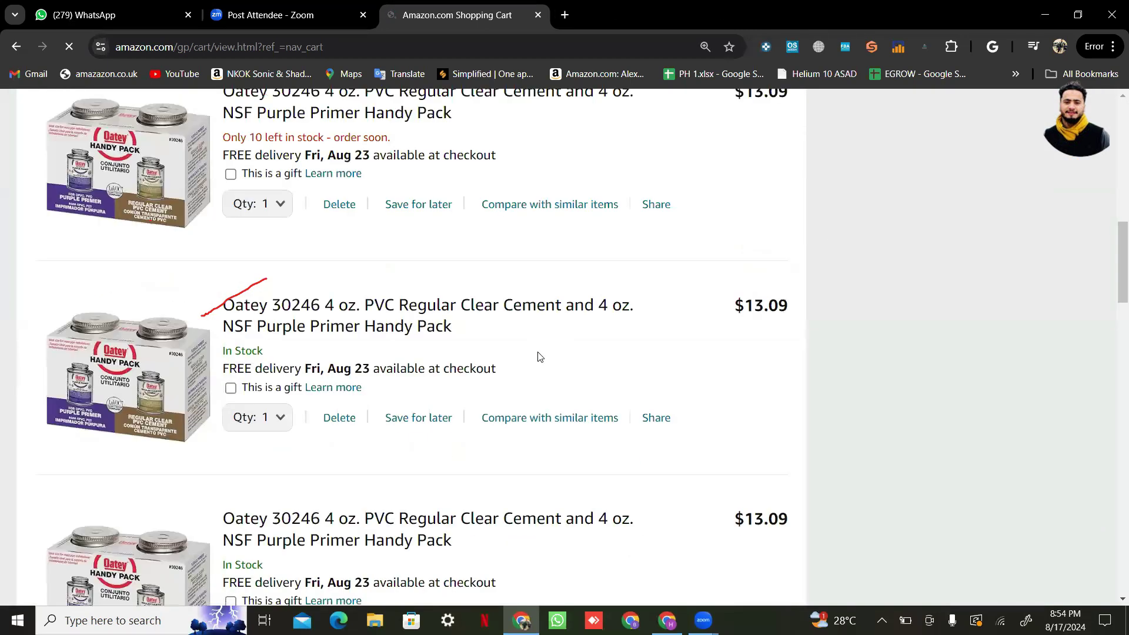
pyautogui.scroll(15, 540, 357)
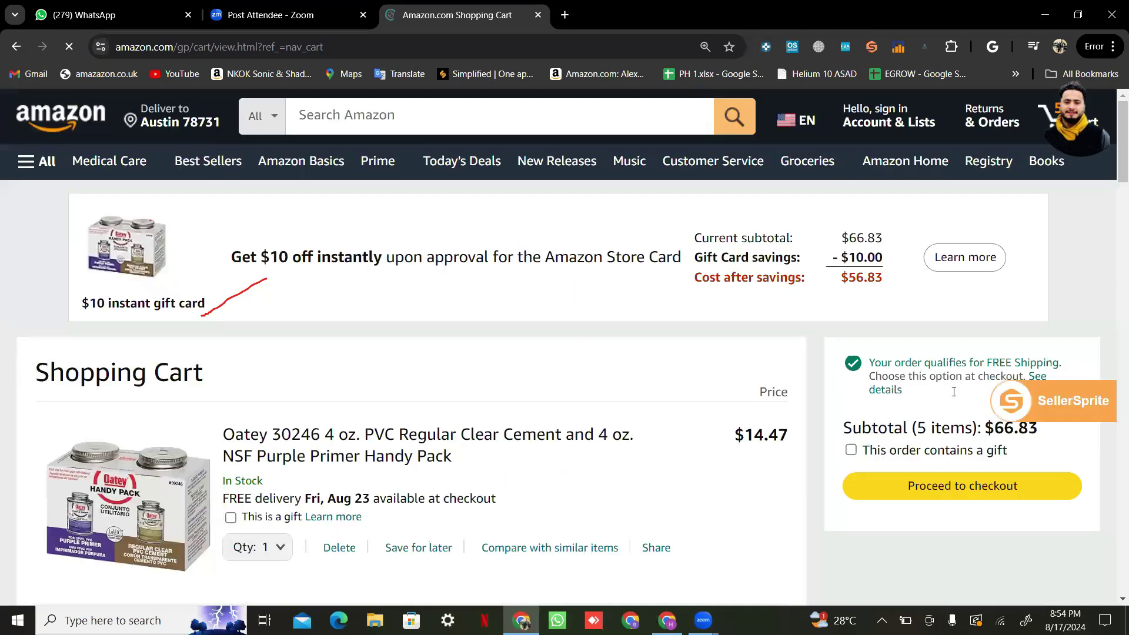
pyautogui.scroll(-2, 669, 387)
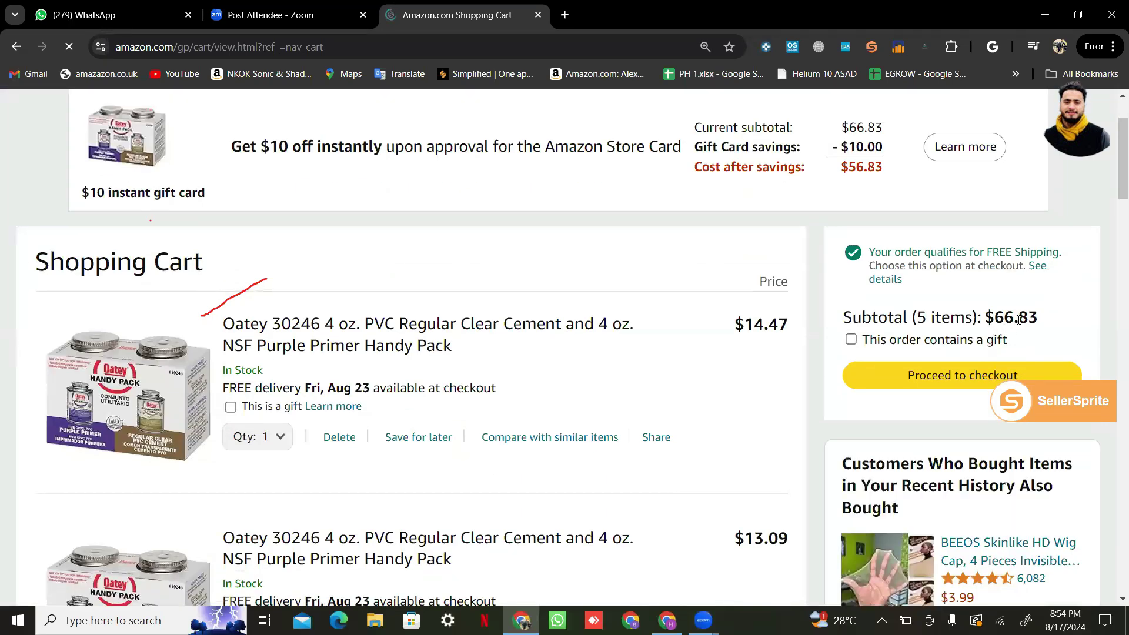
pyautogui.scroll(-2, 1019, 318)
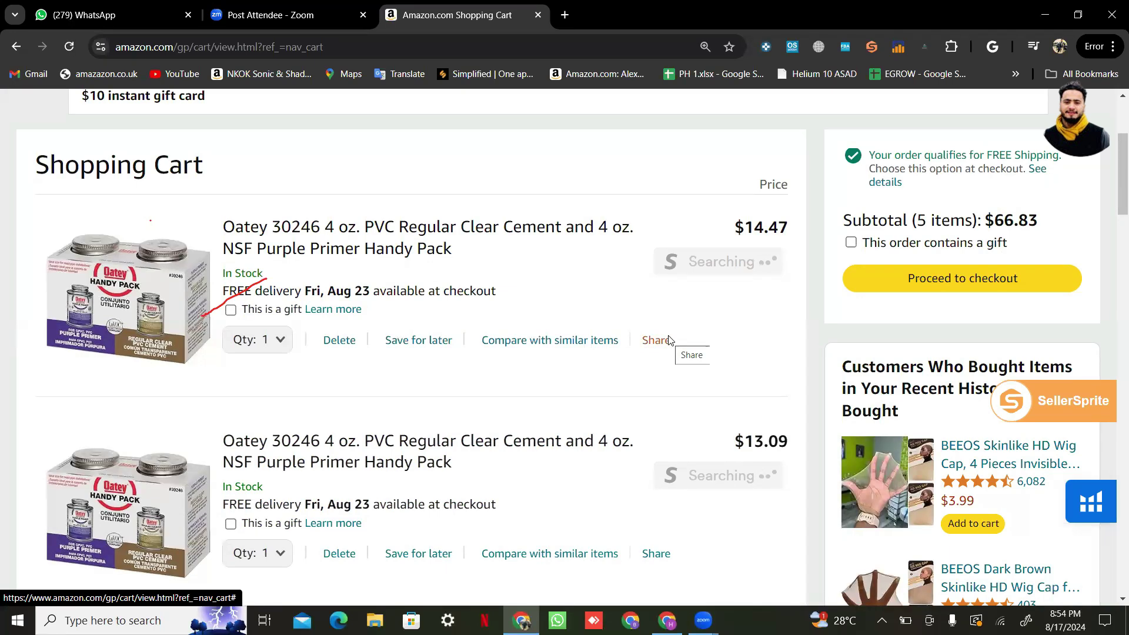
pyautogui.scroll(1, 647, 340)
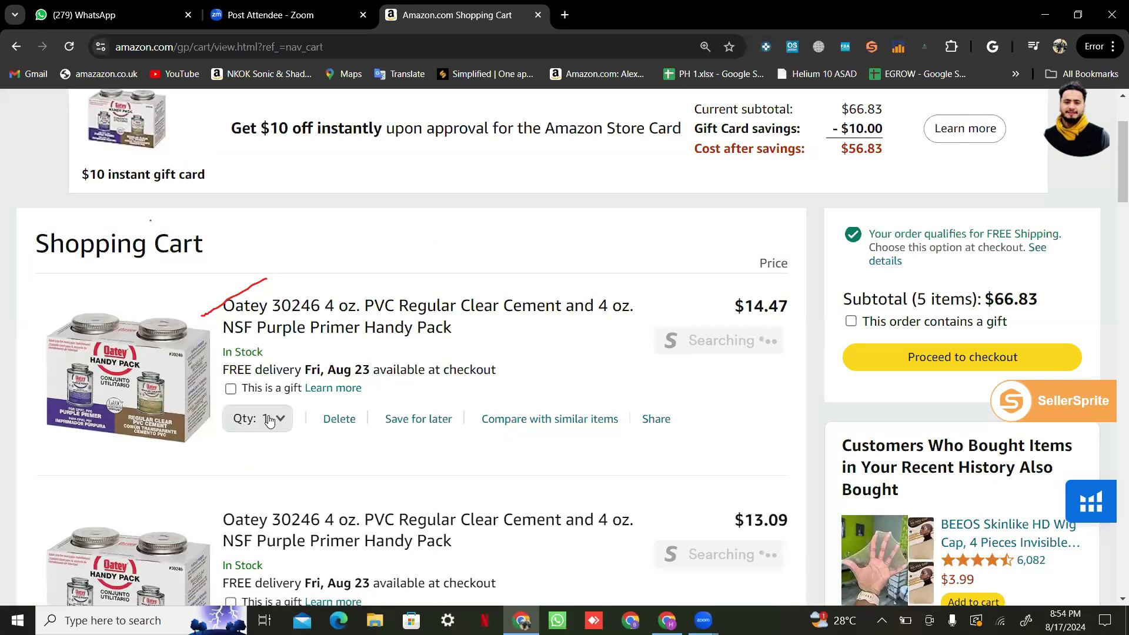
pyautogui.scroll(-3, 270, 419)
pyautogui.scroll(-5, 269, 419)
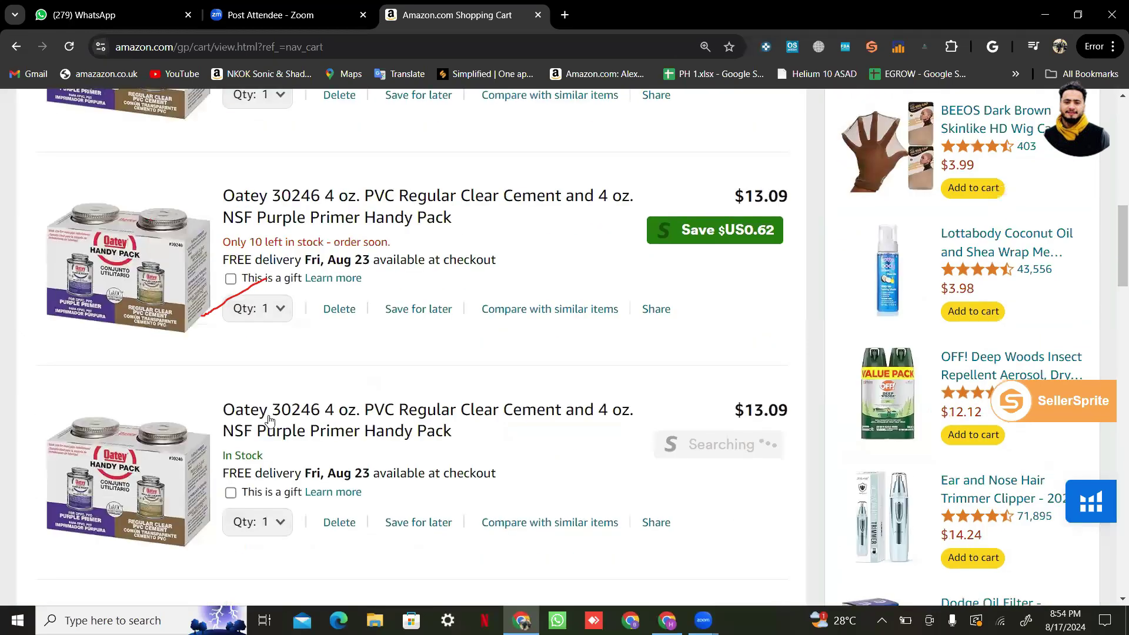
pyautogui.scroll(11, 569, 355)
pyautogui.scroll(-3, 570, 356)
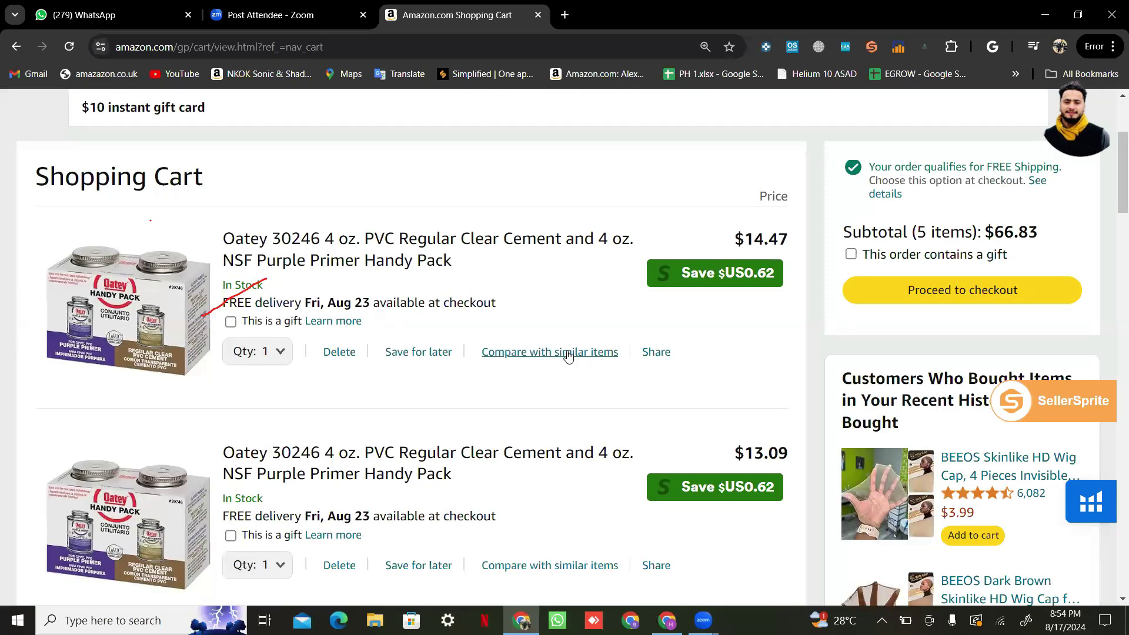
# Request a quantity of 999 for the $14.47 Oatey Handy Pack in the cart and update it
pyautogui.click(281, 354)
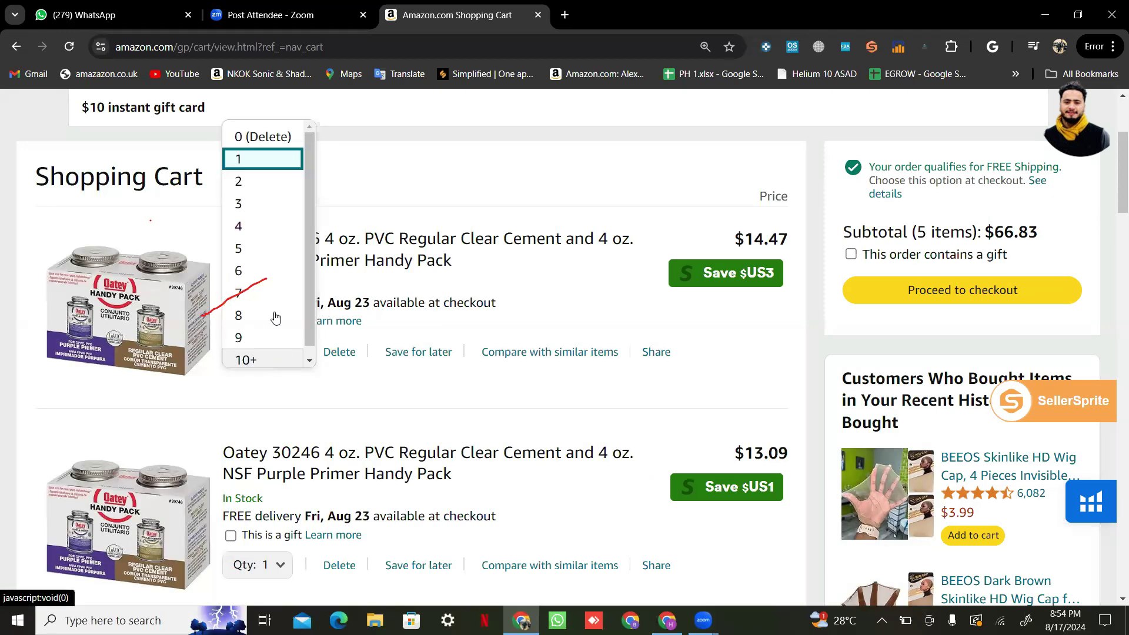
pyautogui.scroll(-1, 268, 312)
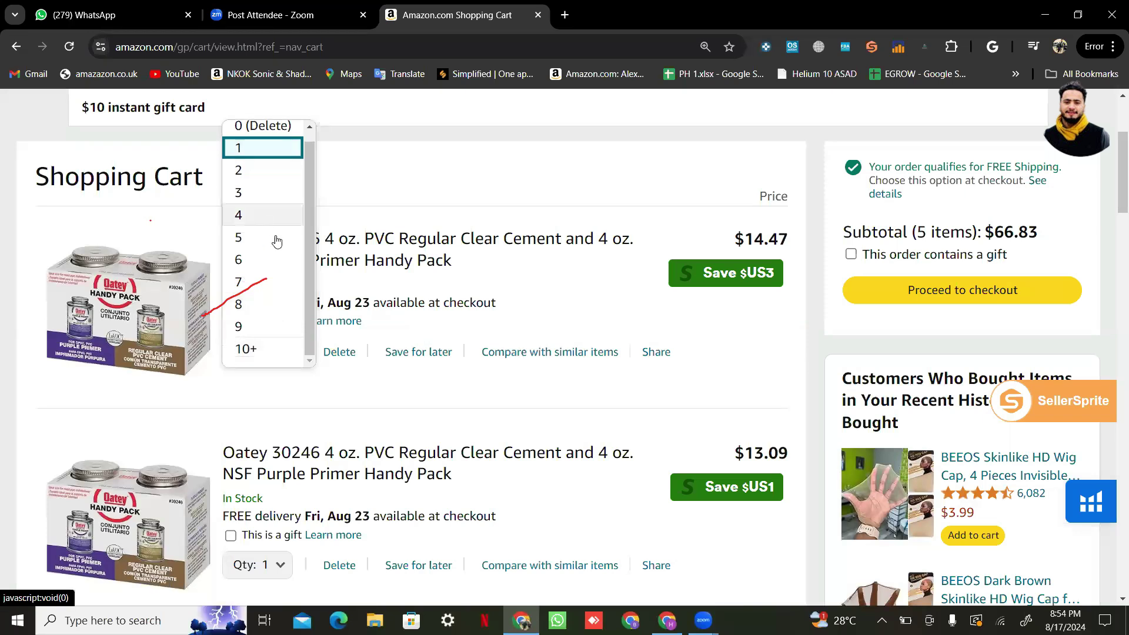
pyautogui.click(264, 347)
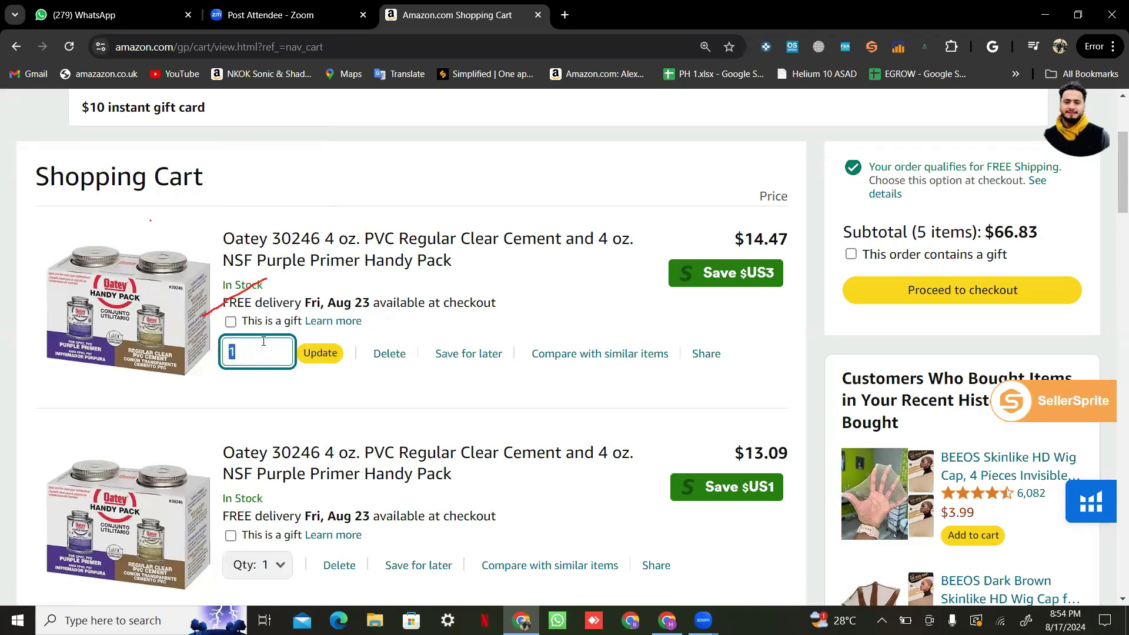
pyautogui.press('BackSpace')
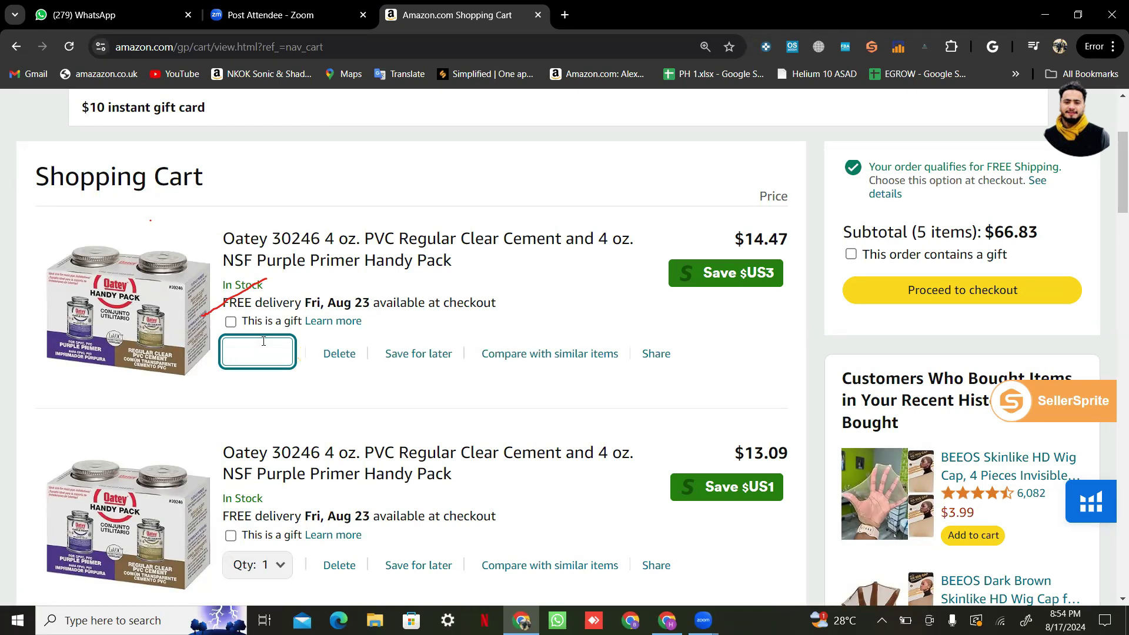
pyautogui.write('999')
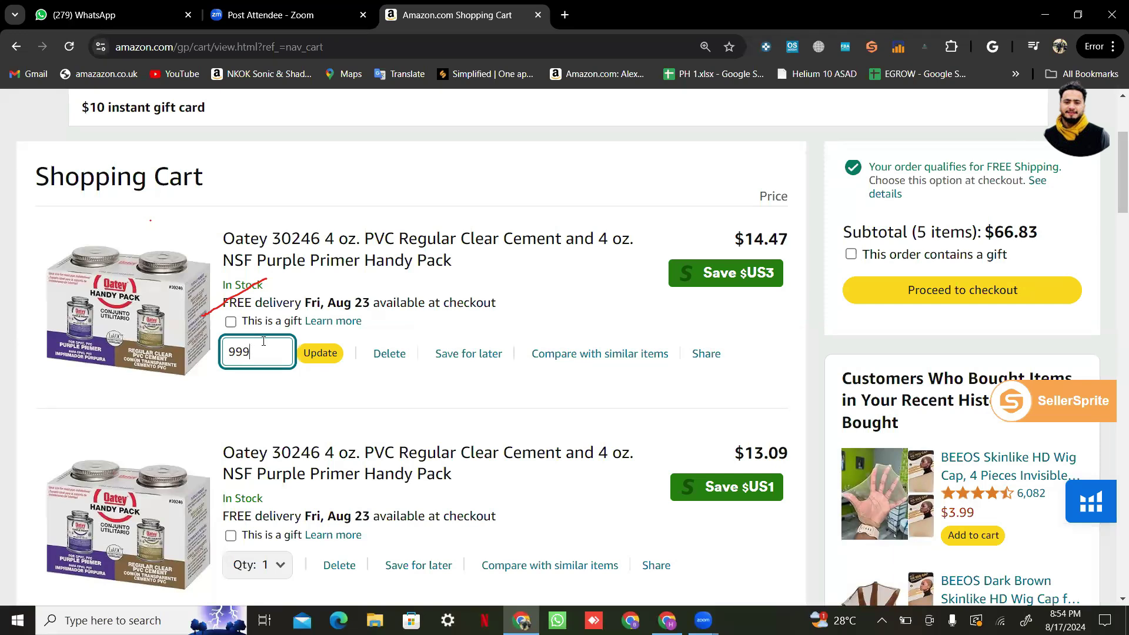
pyautogui.click(330, 353)
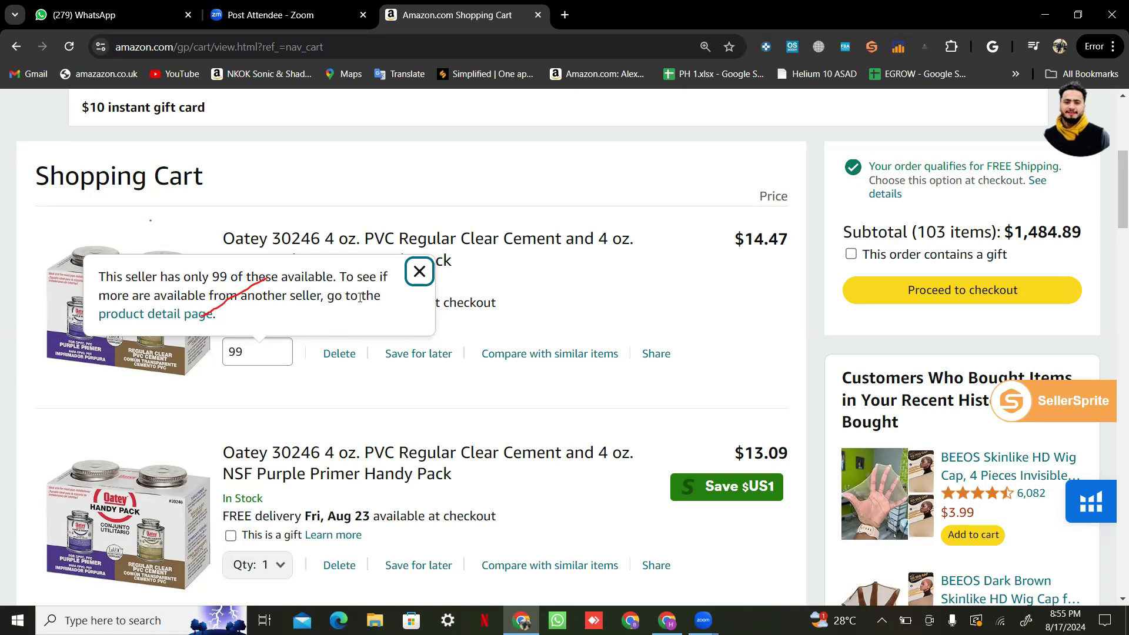
# Try to request a quantity of 999 for the first $13.09 Oatey Handy Pack in the cart and dismiss the quantity message
pyautogui.click(419, 271)
pyautogui.doubleClick(268, 348)
pyautogui.moveTo(210, 357)
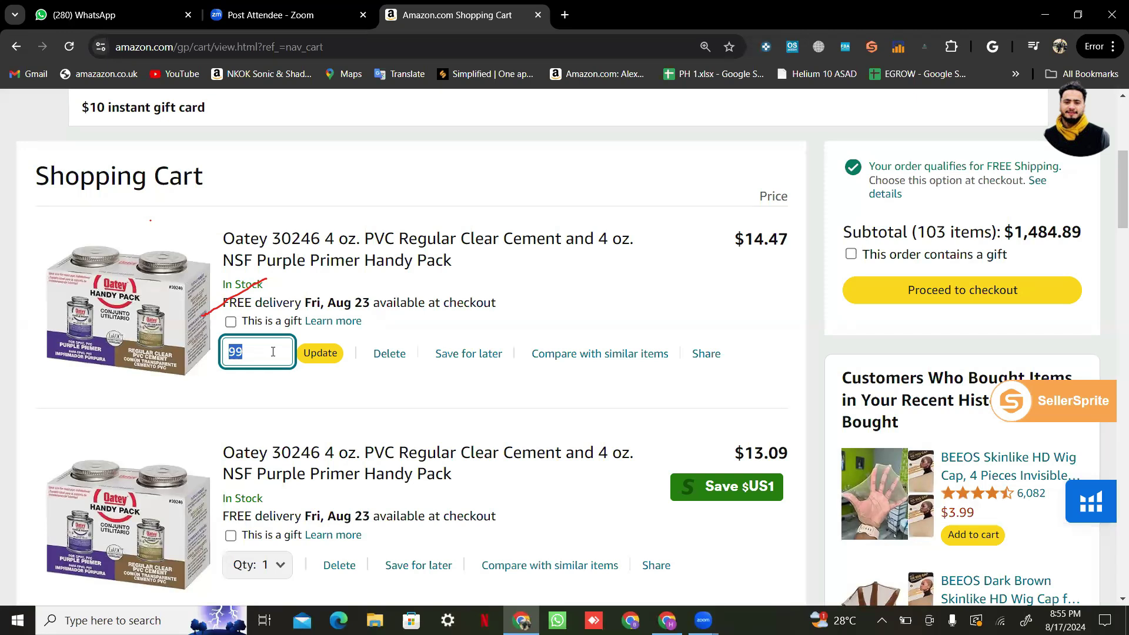
pyautogui.scroll(-5, 273, 351)
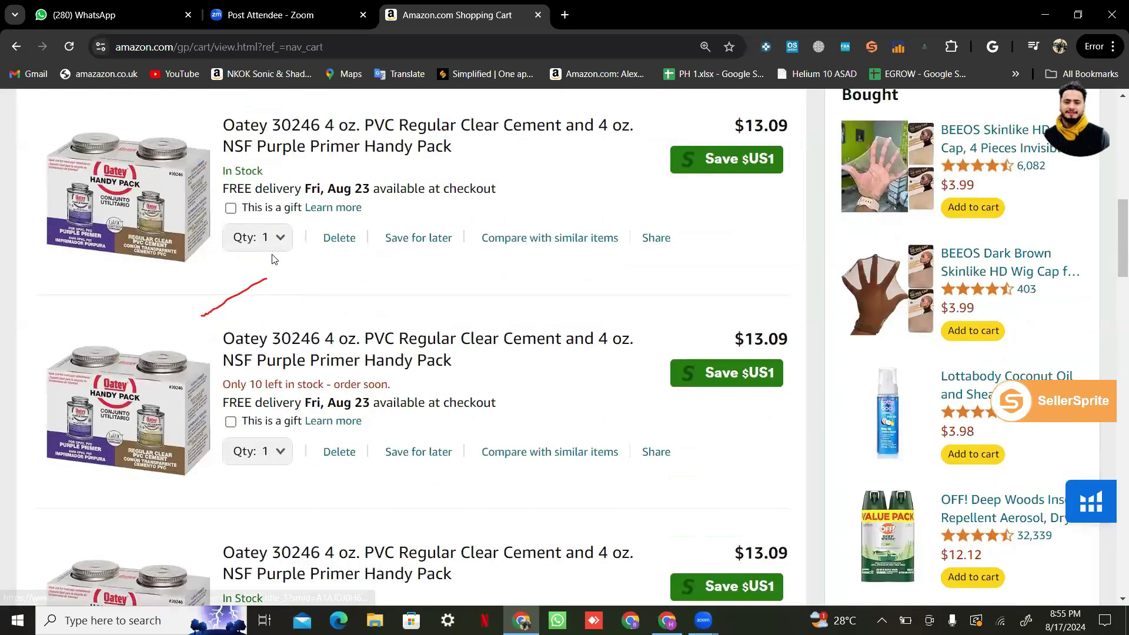
pyautogui.click(277, 238)
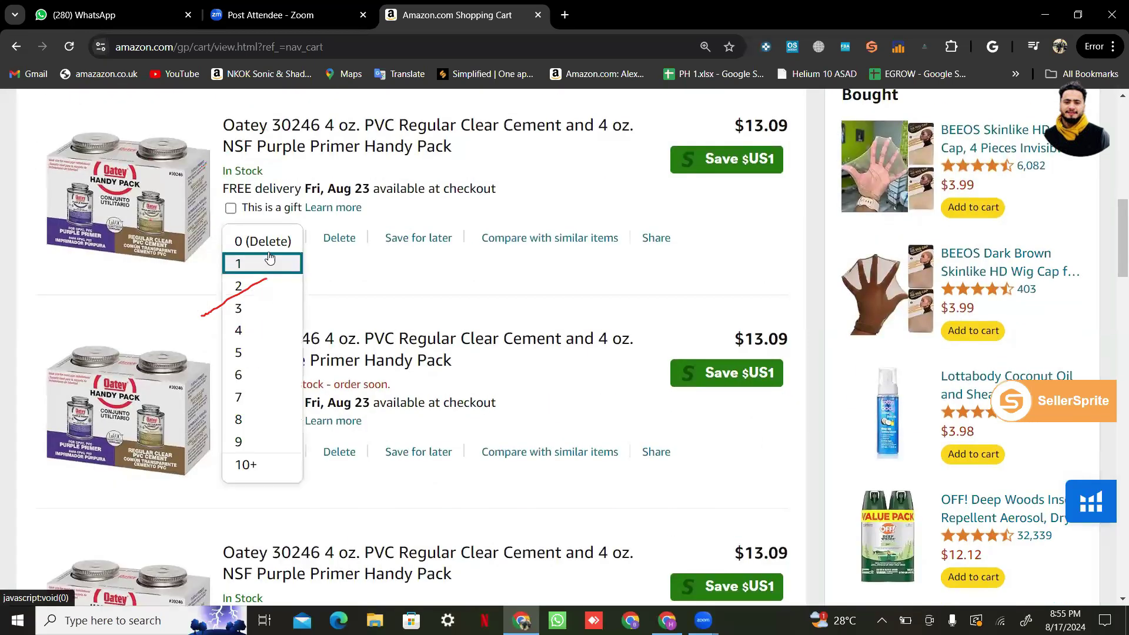
pyautogui.click(247, 465)
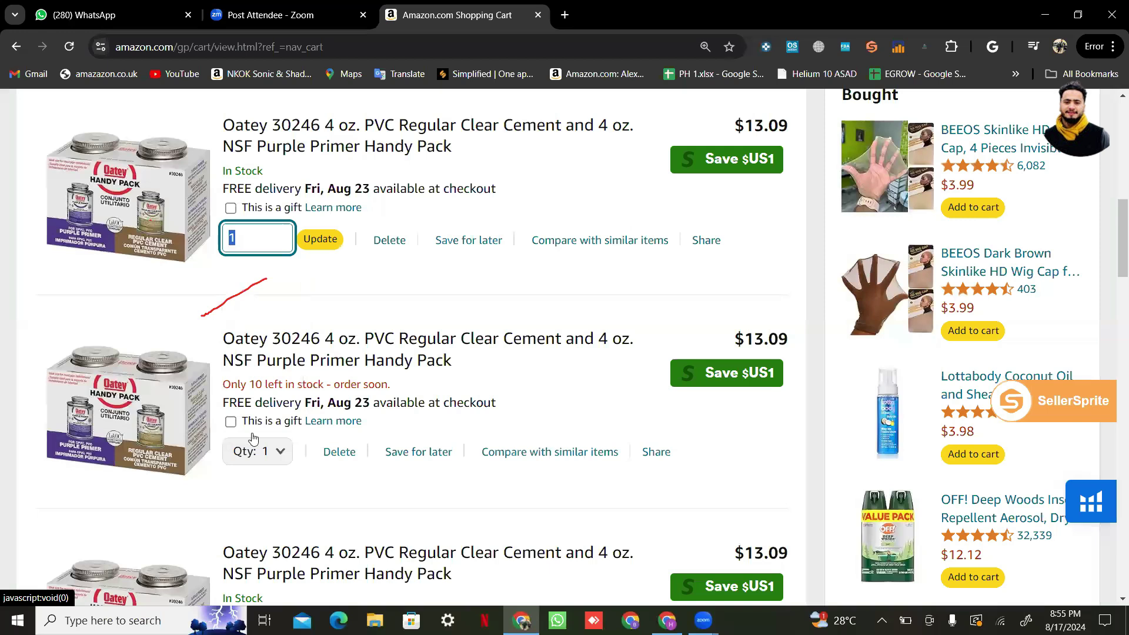
pyautogui.press('BackSpace')
pyautogui.write('999')
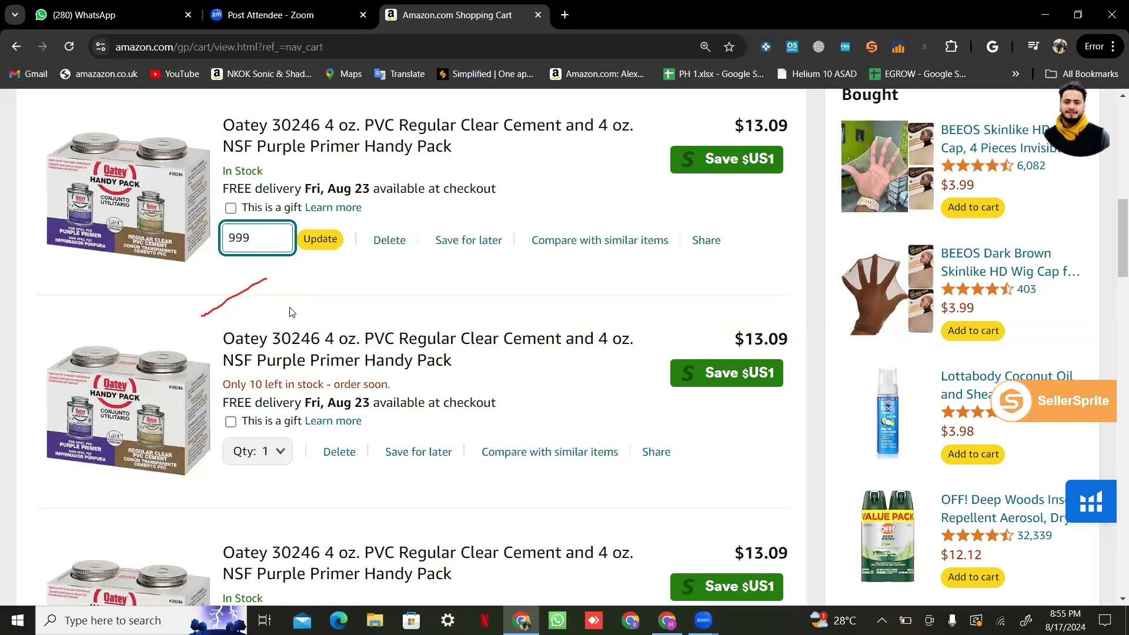
pyautogui.press('Return')
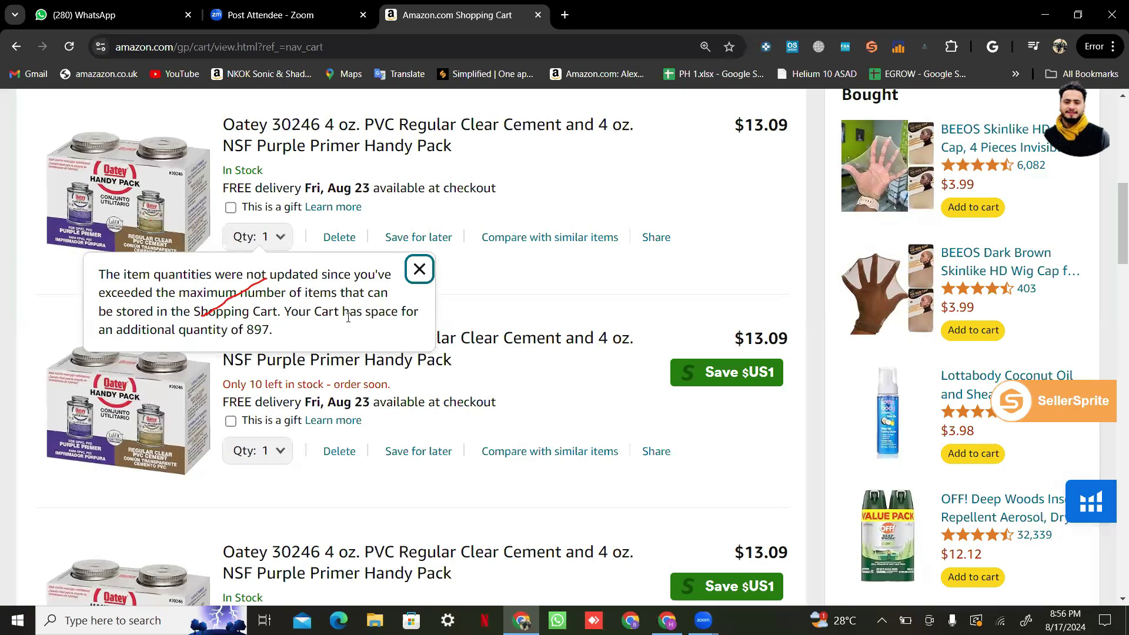
pyautogui.click(424, 270)
pyautogui.scroll(10, 426, 272)
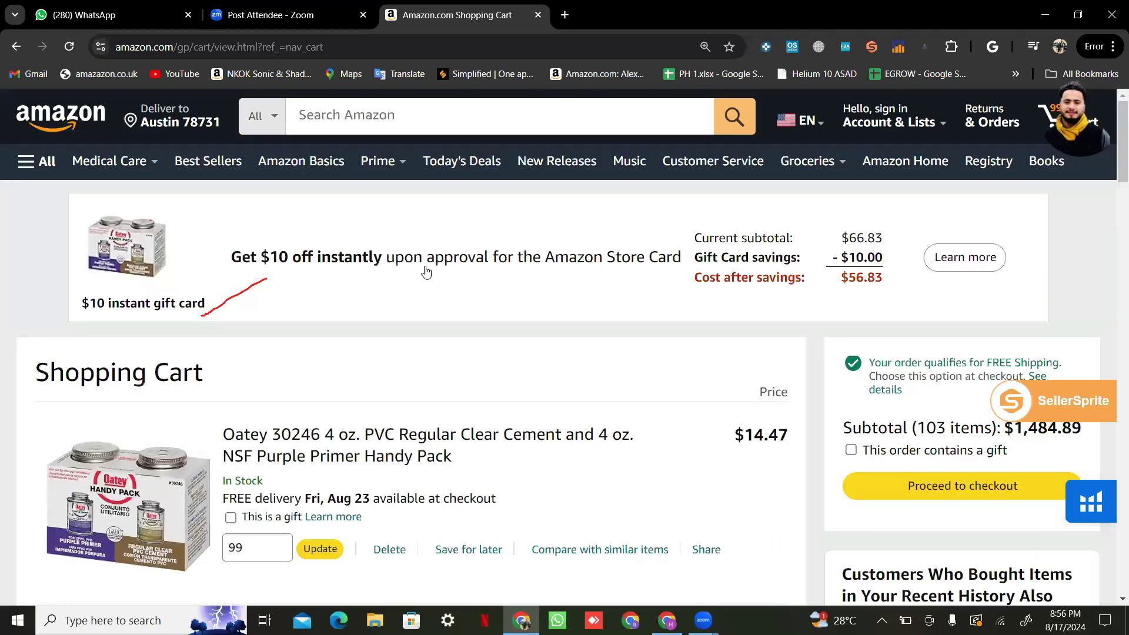
pyautogui.scroll(-2, 425, 270)
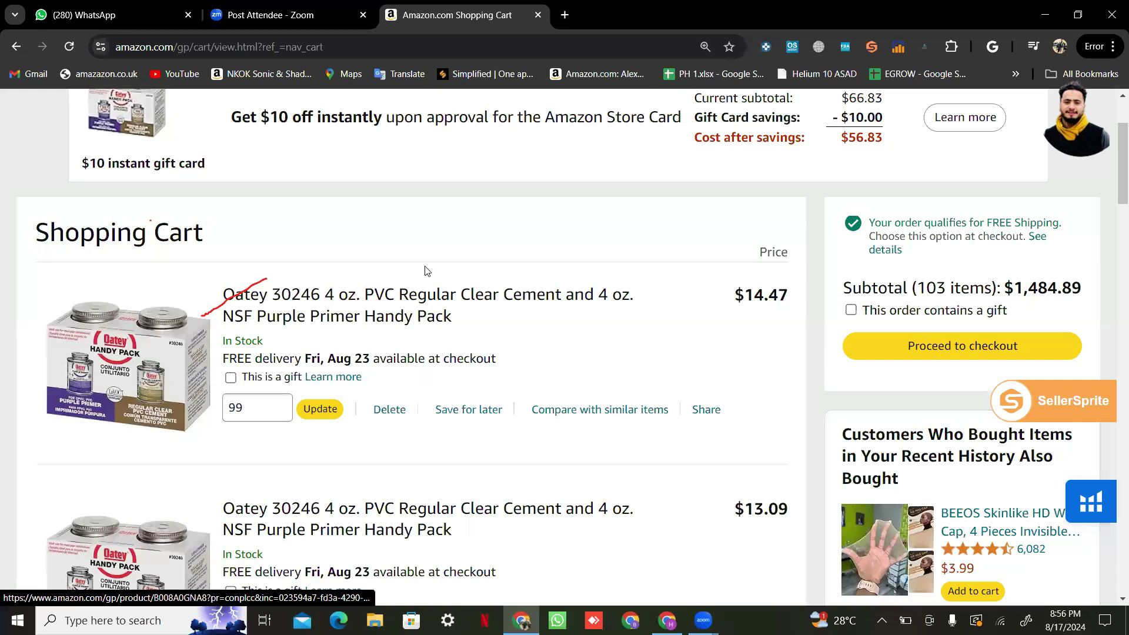
pyautogui.scroll(2, 814, 191)
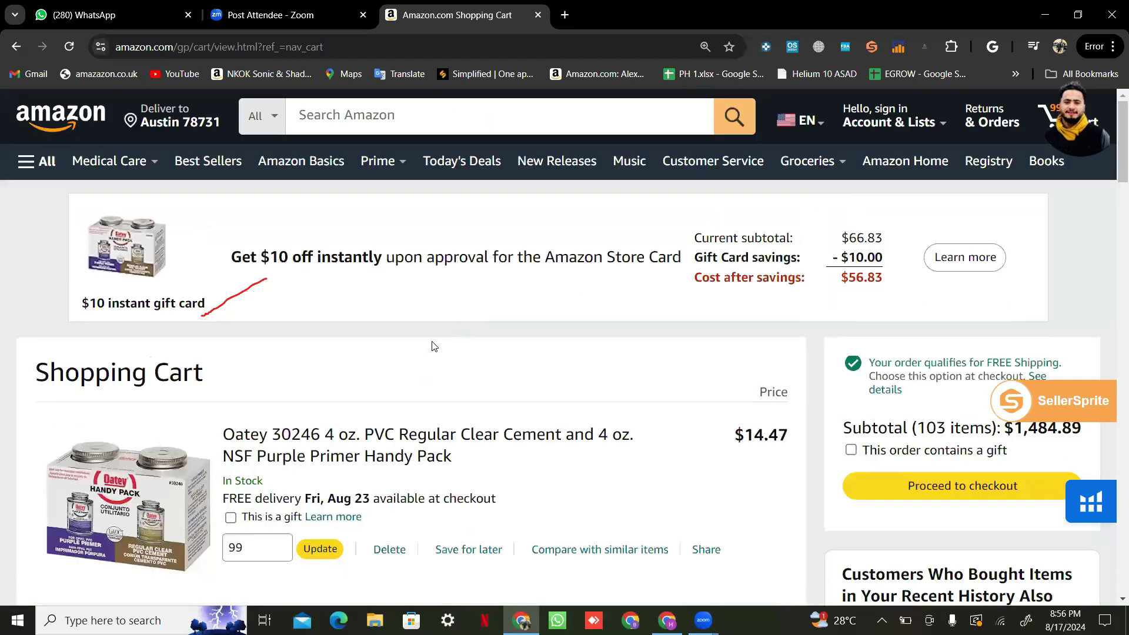
pyautogui.scroll(-2, 308, 490)
pyautogui.click(253, 430)
pyautogui.press('BackSpace')
pyautogui.press('BackSpace')
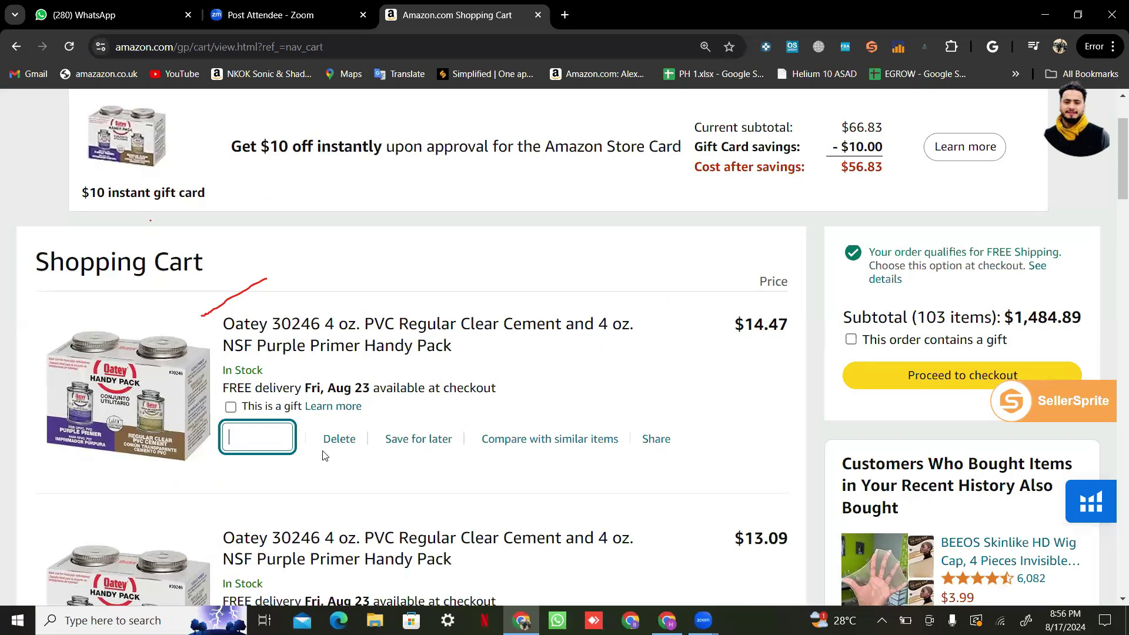
pyautogui.click(337, 469)
pyautogui.scroll(2, 336, 469)
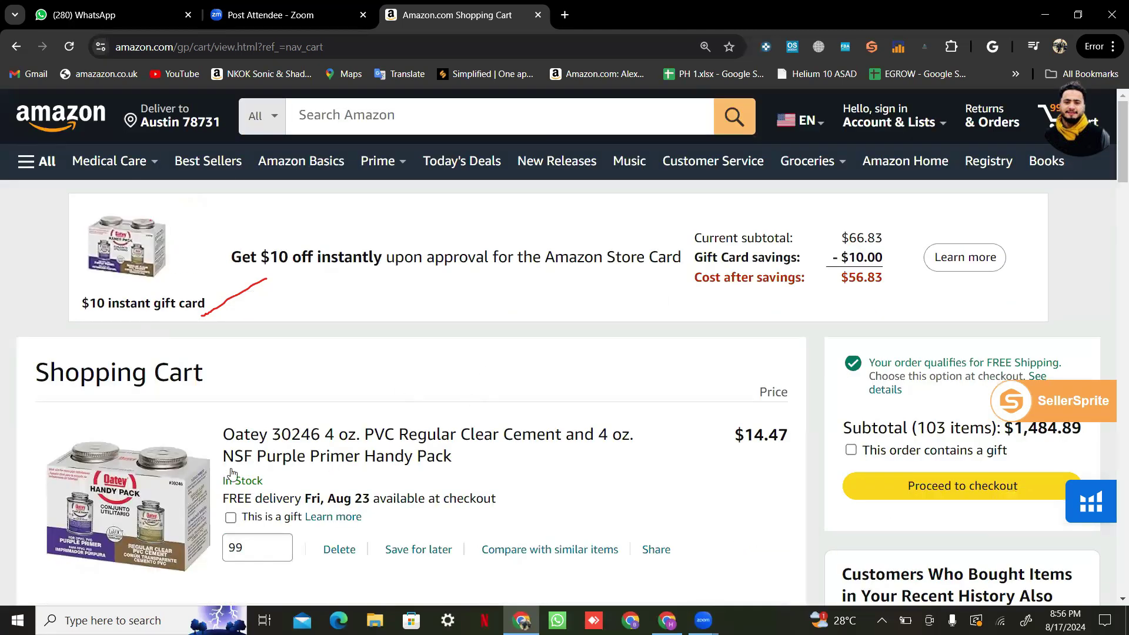
# Set the quantity of the $14.47 Oatey Handy Pack in the cart back to 1
pyautogui.click(272, 546)
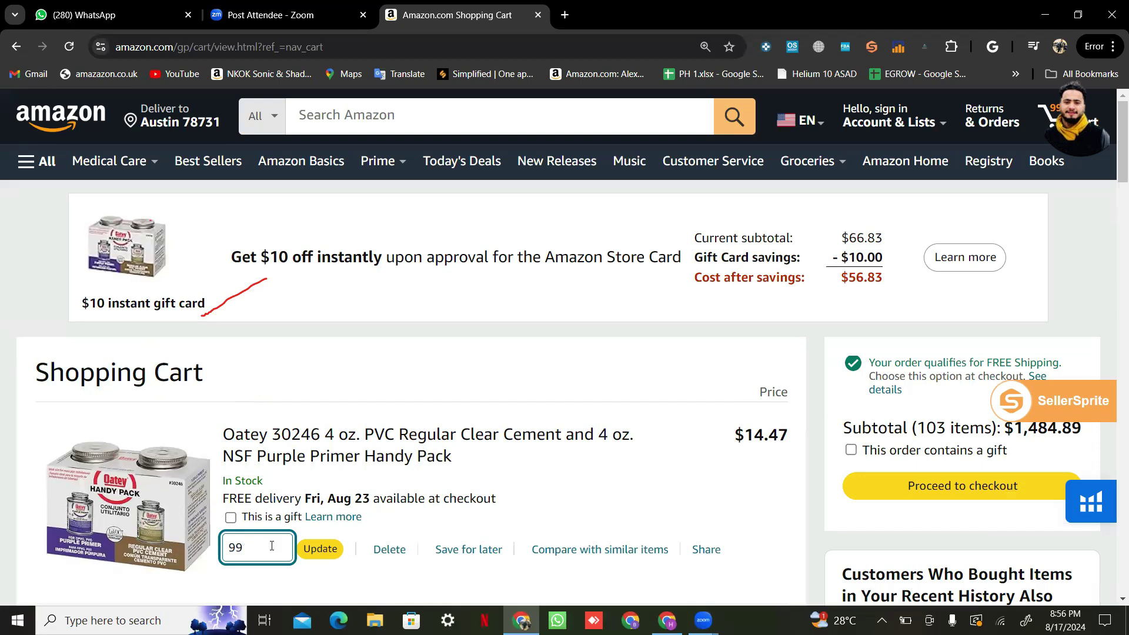
pyautogui.press('BackSpace')
pyautogui.press('BackSpace')
pyautogui.write('1')
pyautogui.press('Return')
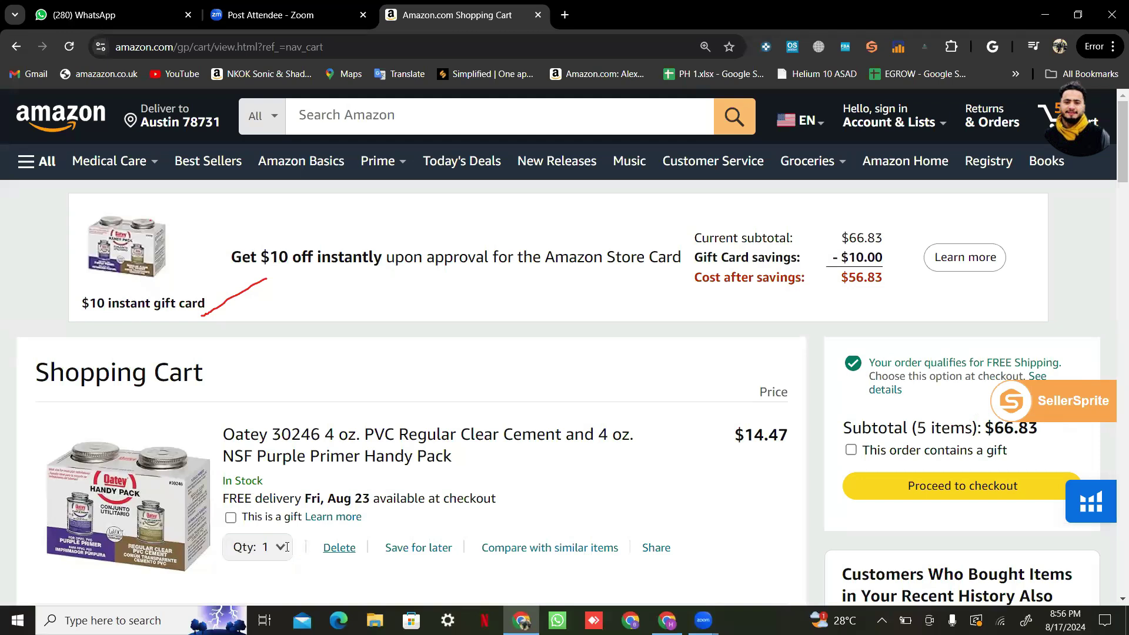
# Try again to request 999 units of the first $13.09 Oatey Handy Pack and close the cart limit message
pyautogui.scroll(-4, 287, 547)
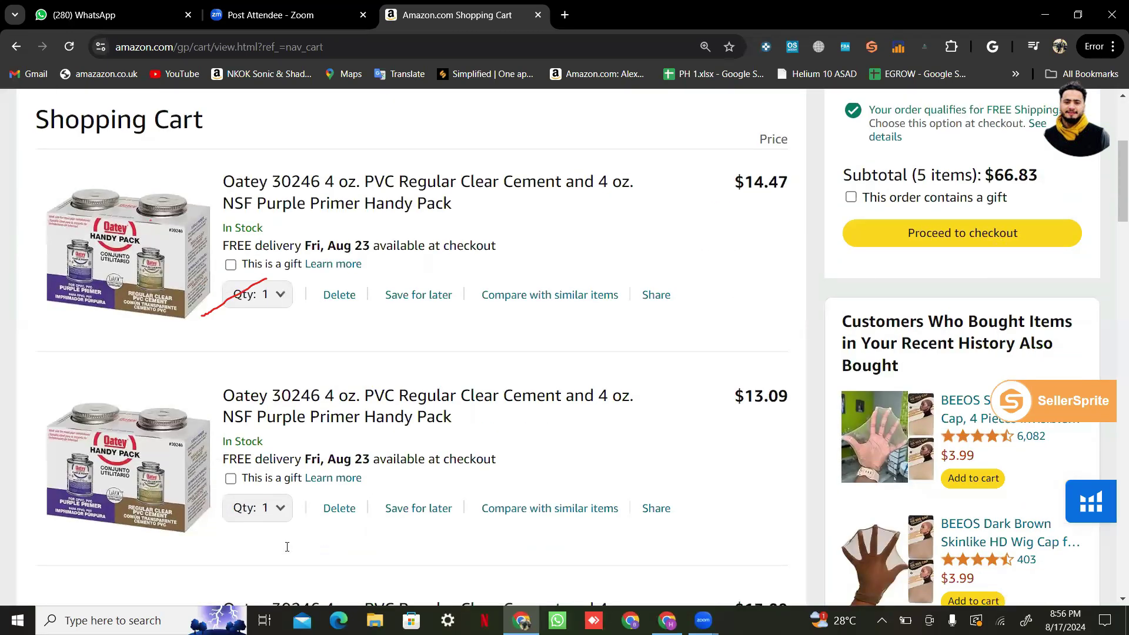
pyautogui.scroll(-2, 287, 547)
pyautogui.click(279, 377)
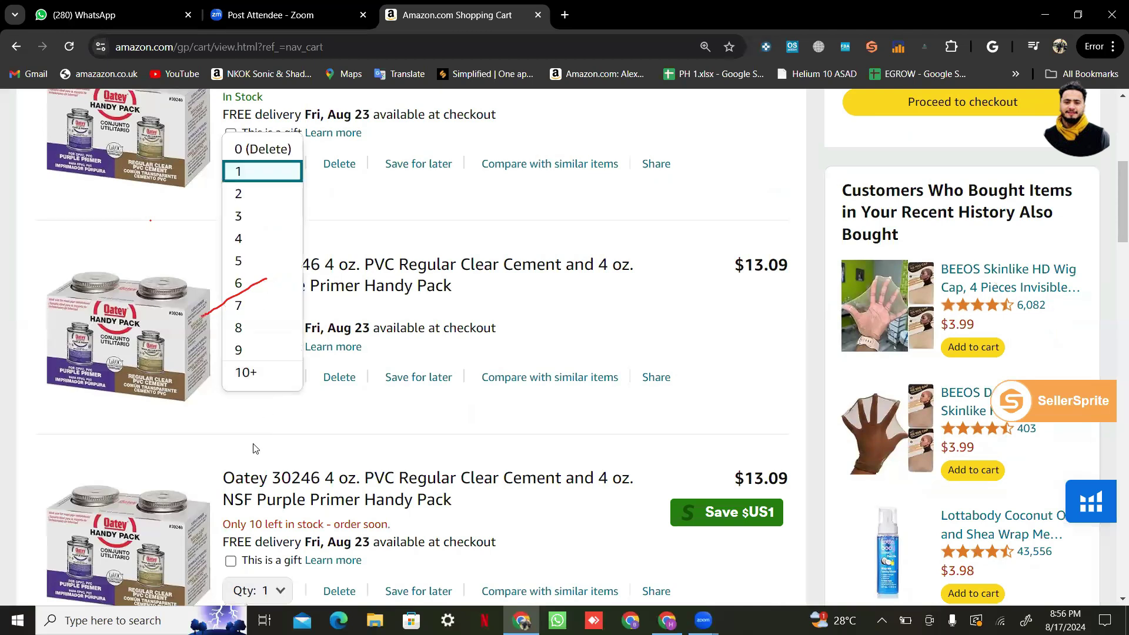
pyautogui.click(277, 374)
pyautogui.write('999')
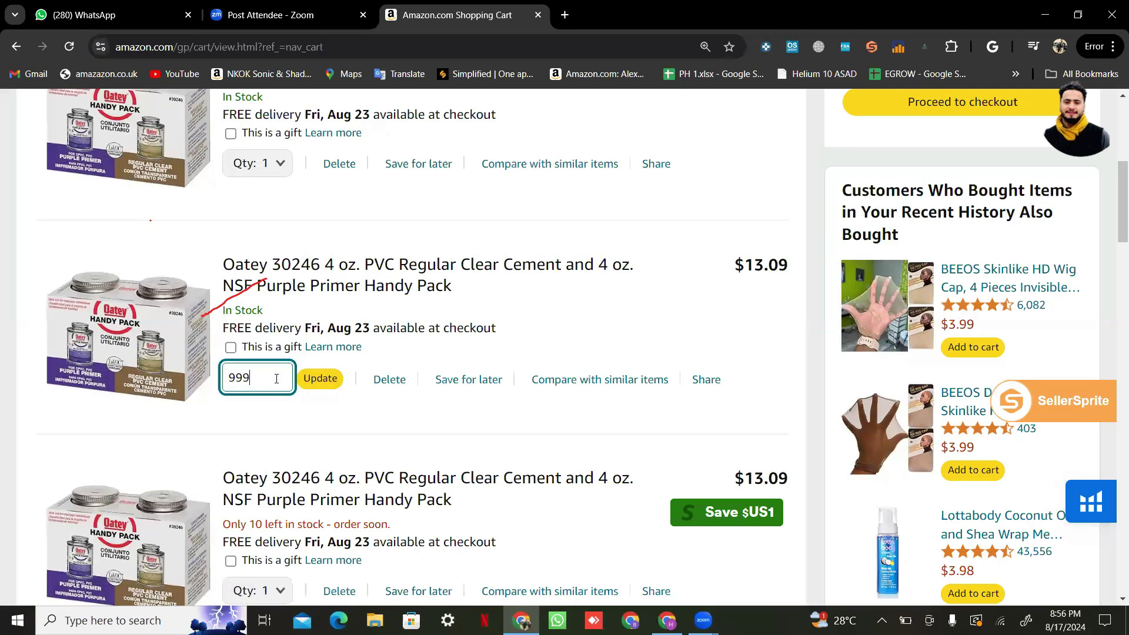
pyautogui.press('Return')
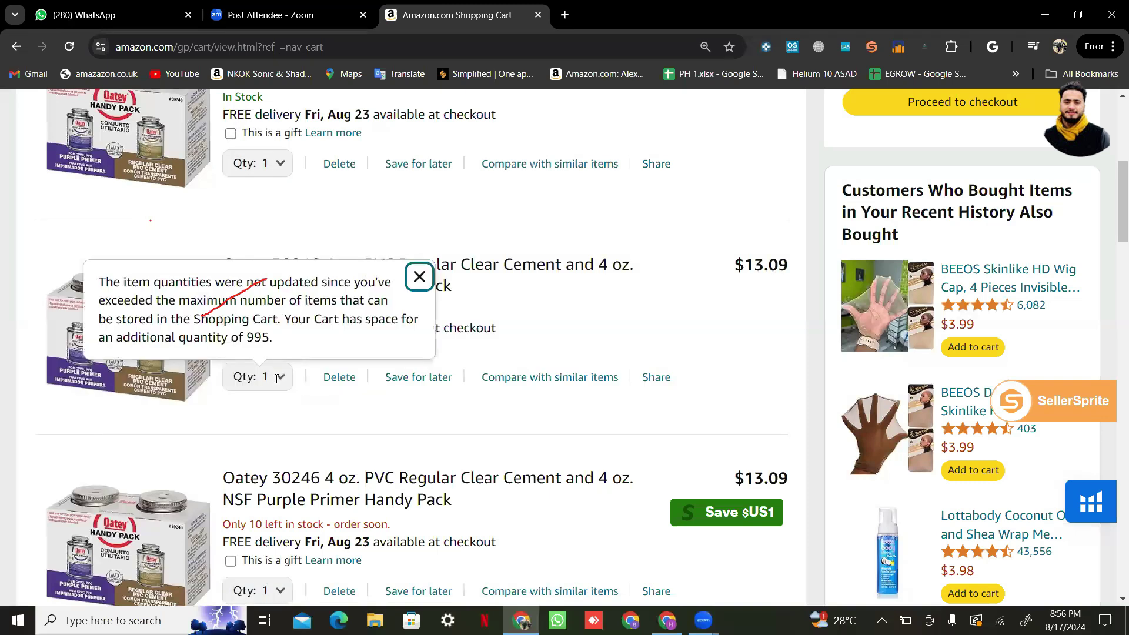
pyautogui.click(427, 282)
# Request a quantity of 999 for the low-stock $13.09 Oatey Handy Pack, close the message and highlight its stock note
pyautogui.scroll(-1, 353, 329)
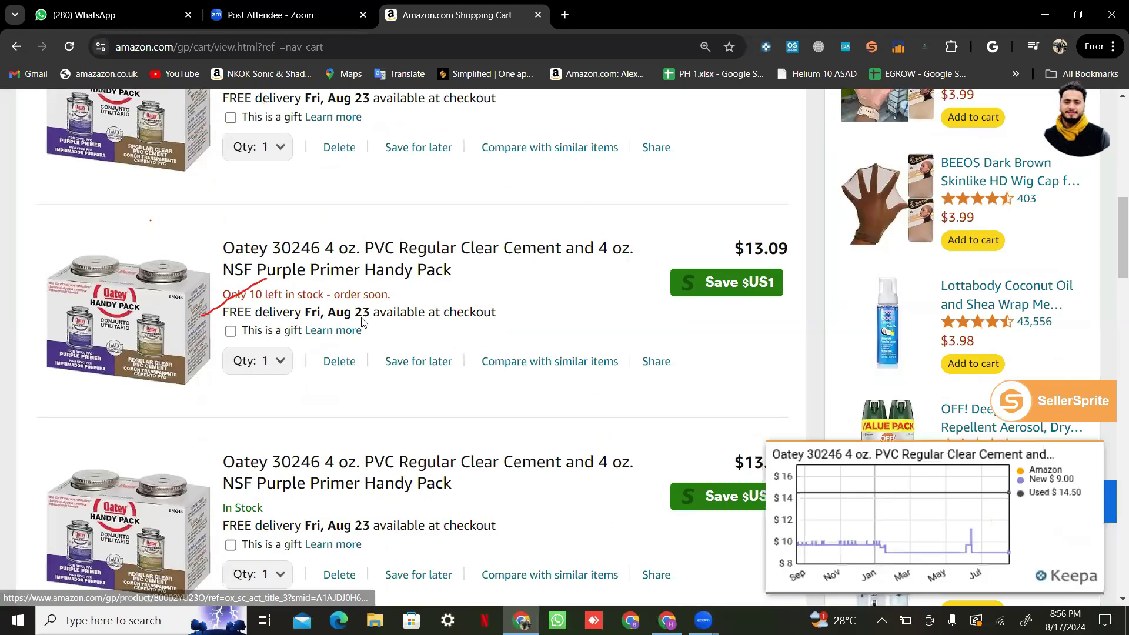
pyautogui.click(283, 362)
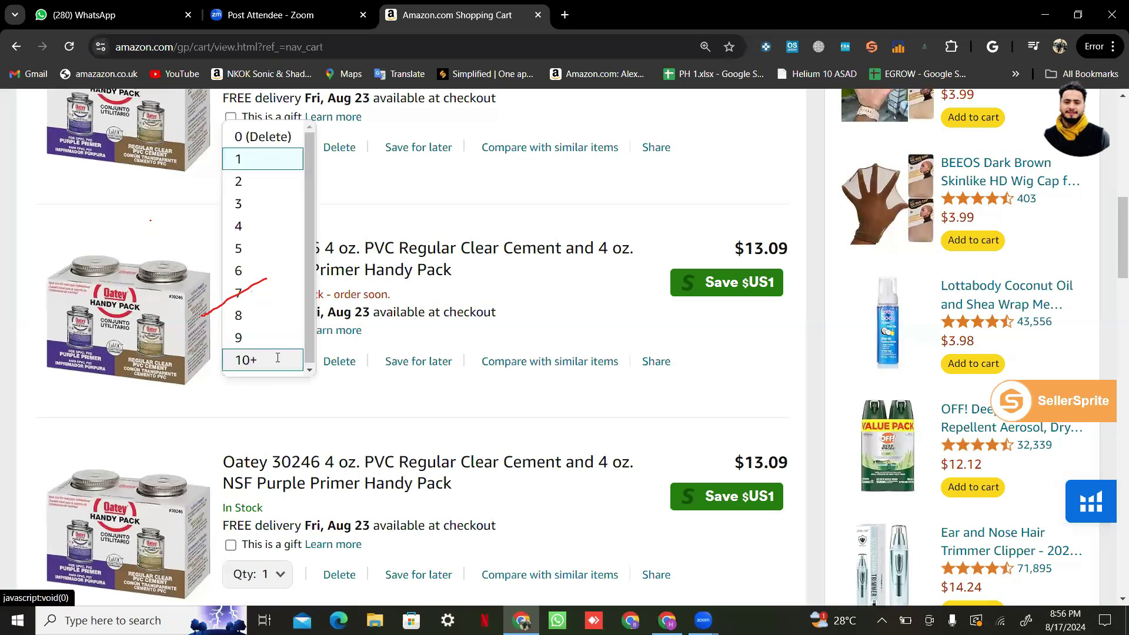
pyautogui.click(280, 360)
pyautogui.write('999')
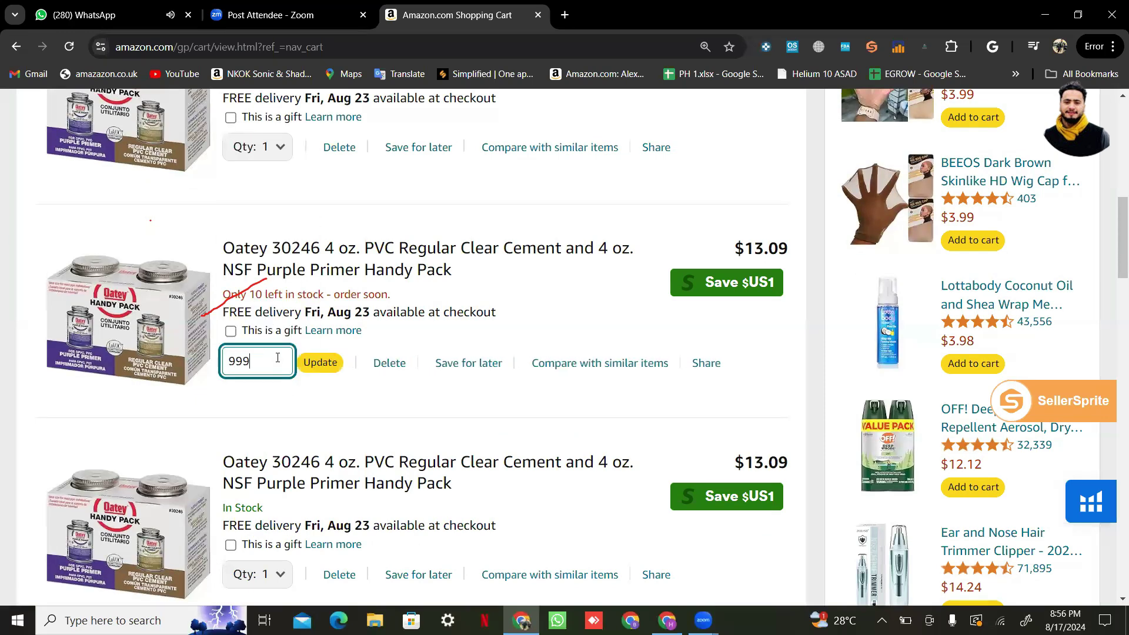
pyautogui.click(333, 371)
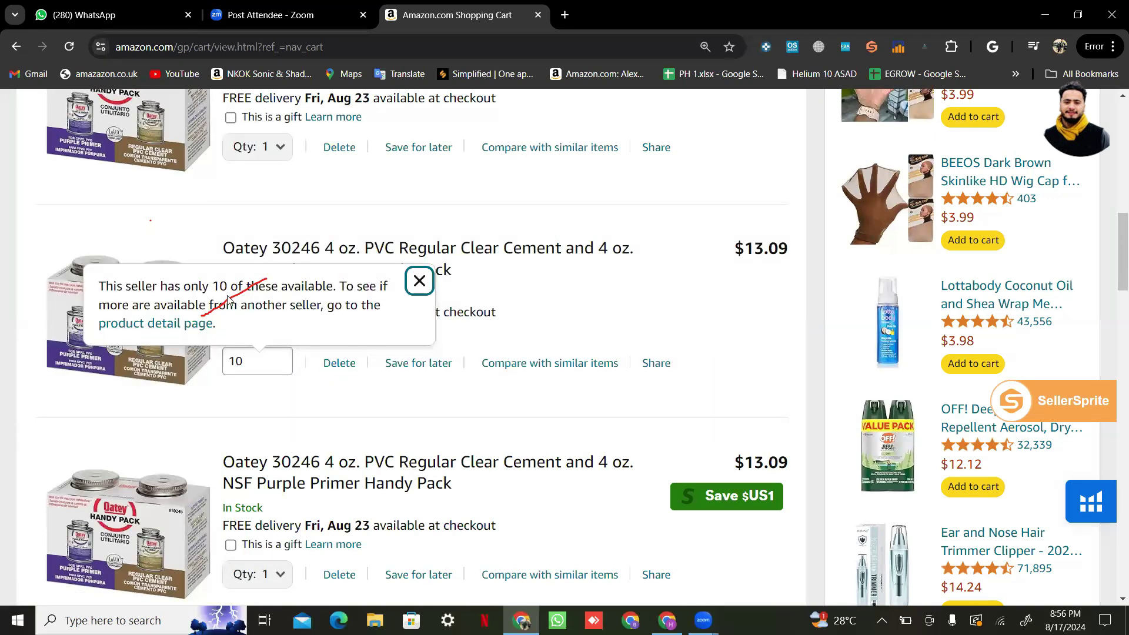
pyautogui.click(426, 282)
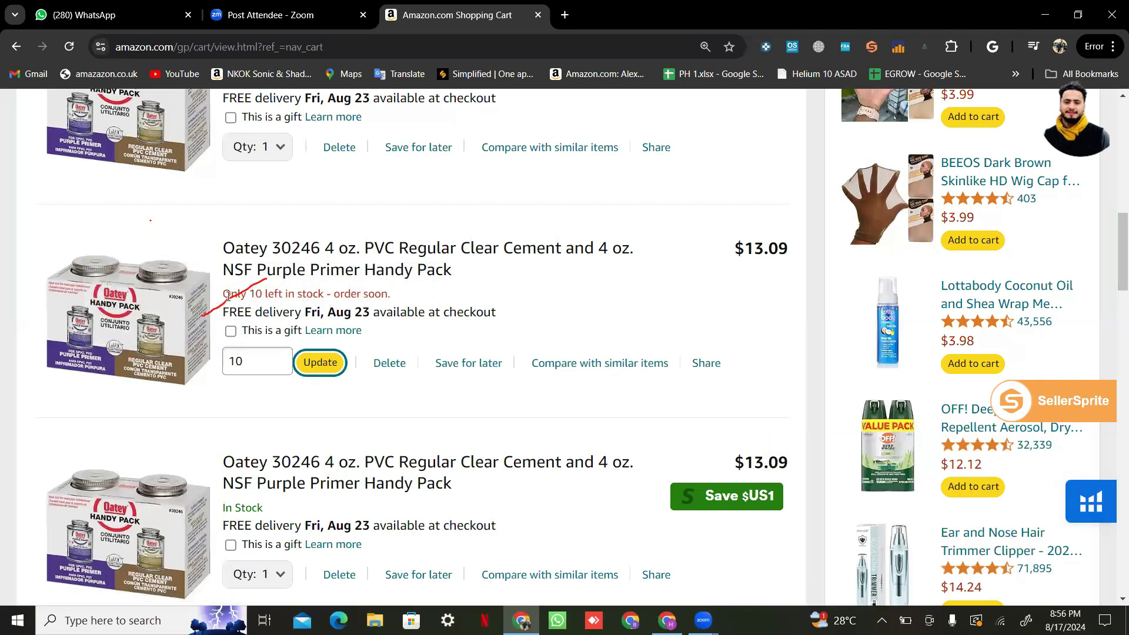
pyautogui.moveTo(225, 296); pyautogui.dragTo(326, 295)
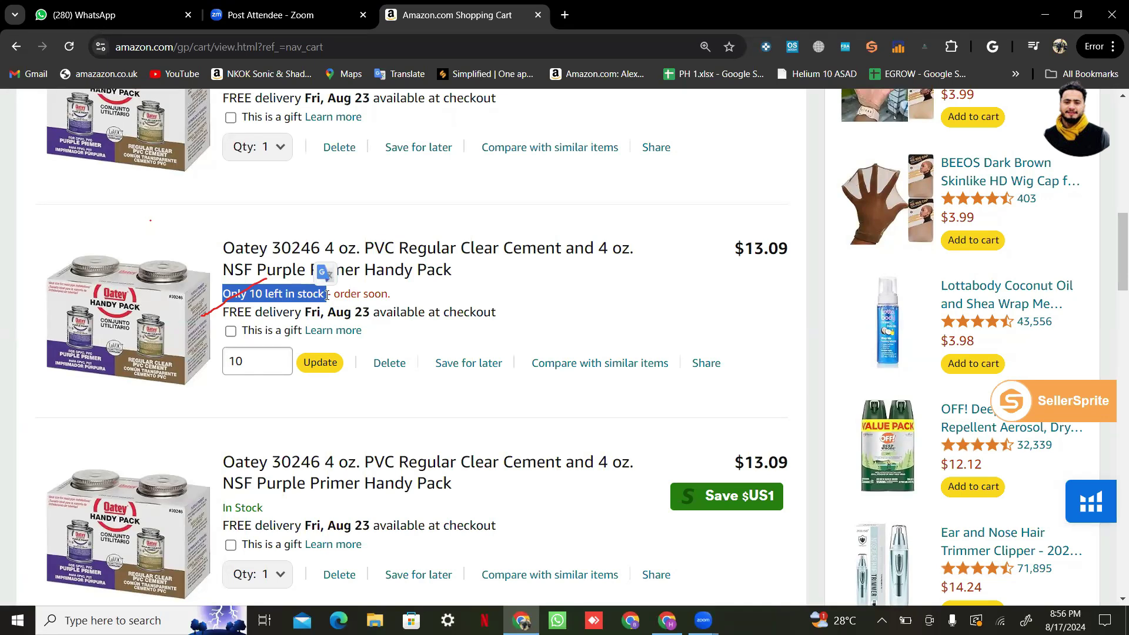
# Return to the Oatey Handy Pack product page and open its list of other sellers on Amazon
pyautogui.scroll(6, 326, 296)
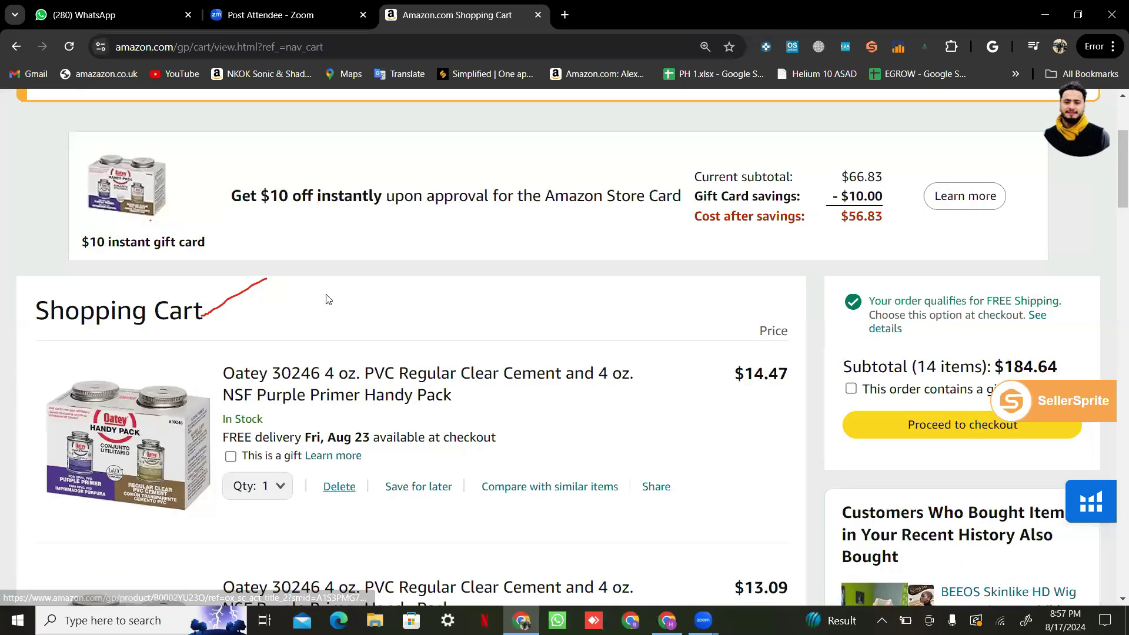
pyautogui.scroll(-6, 328, 300)
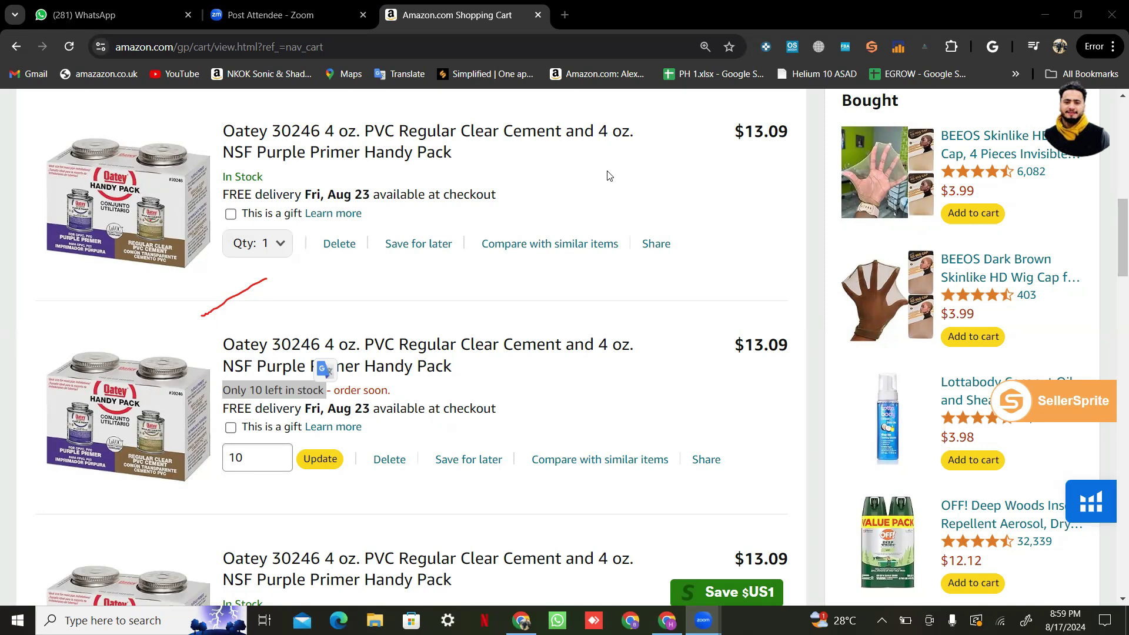
pyautogui.moveTo(538, 345)
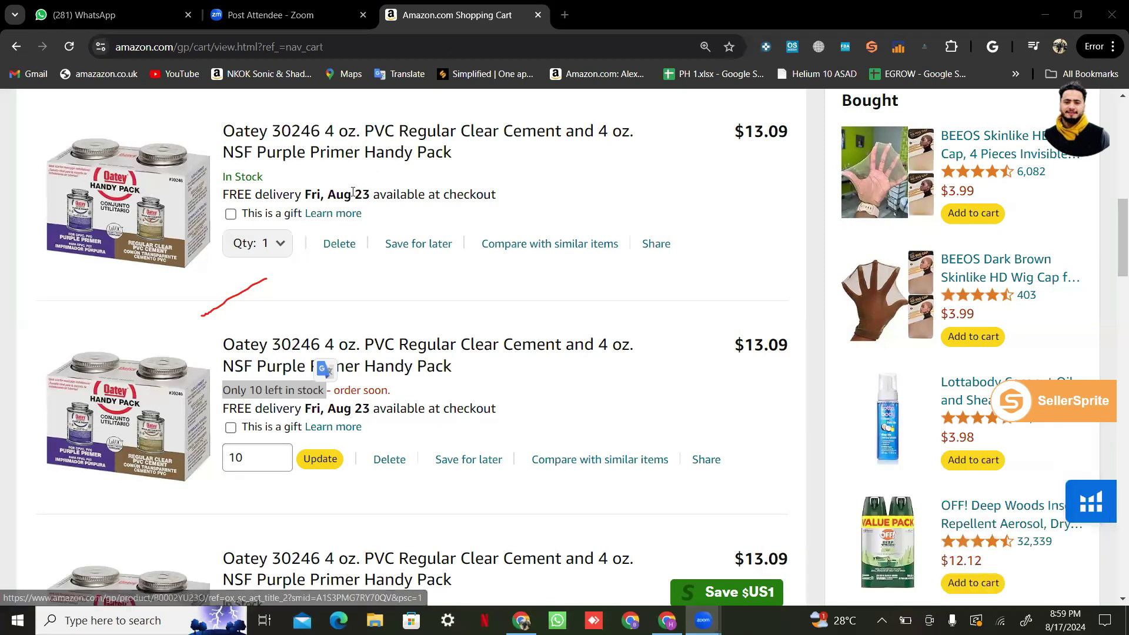
pyautogui.scroll(2, 353, 192)
pyautogui.scroll(10, 353, 192)
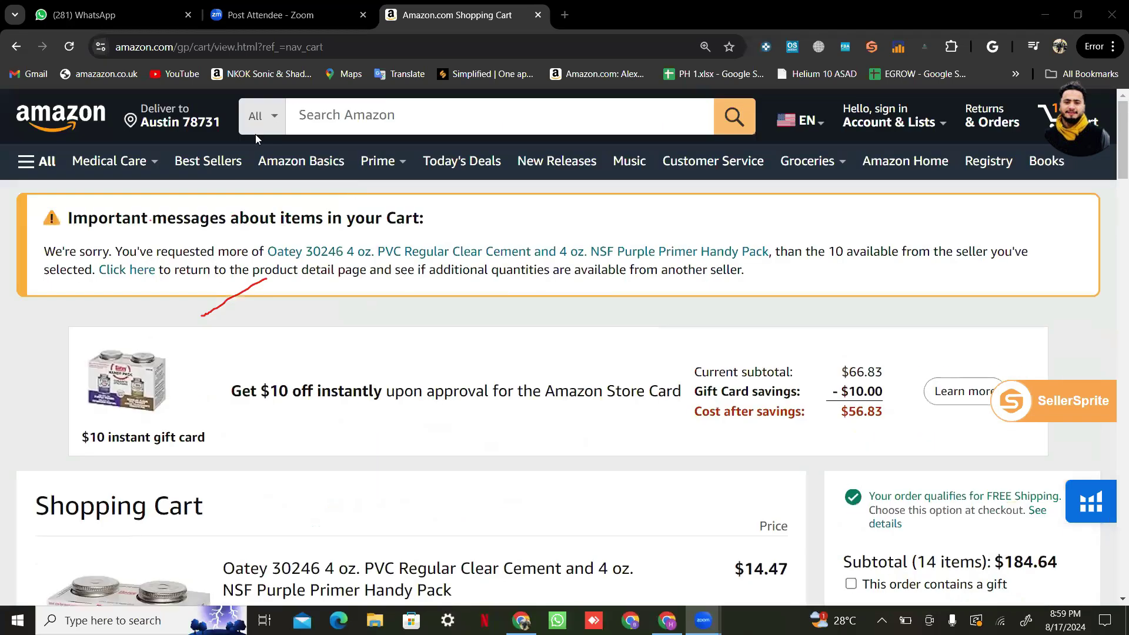
pyautogui.click(21, 51)
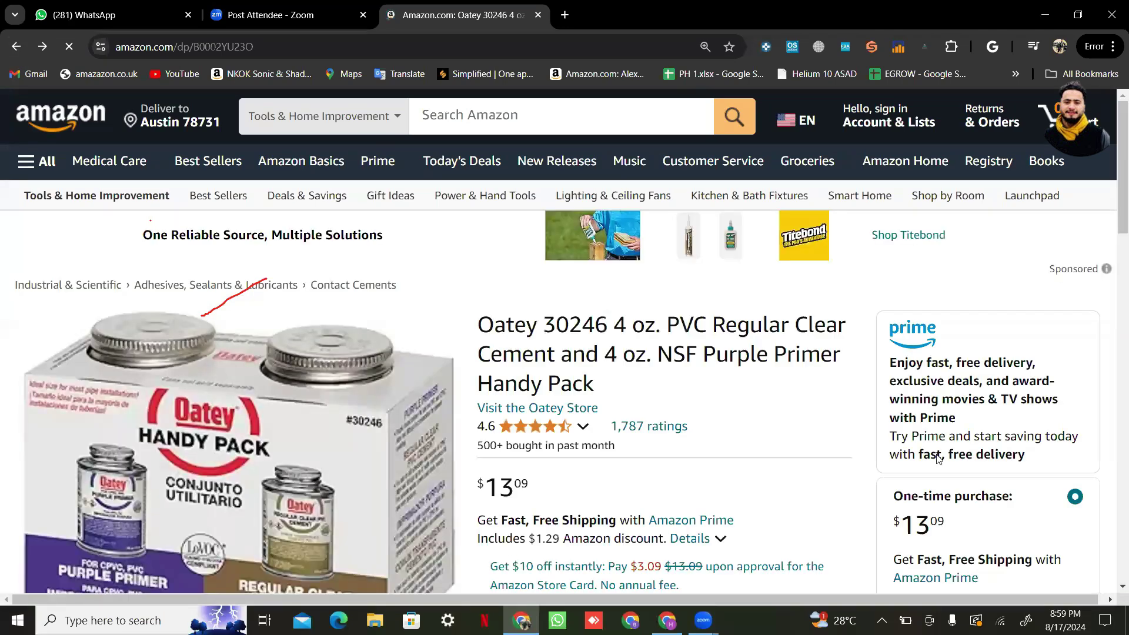
pyautogui.scroll(-3, 949, 459)
pyautogui.scroll(-3, 950, 462)
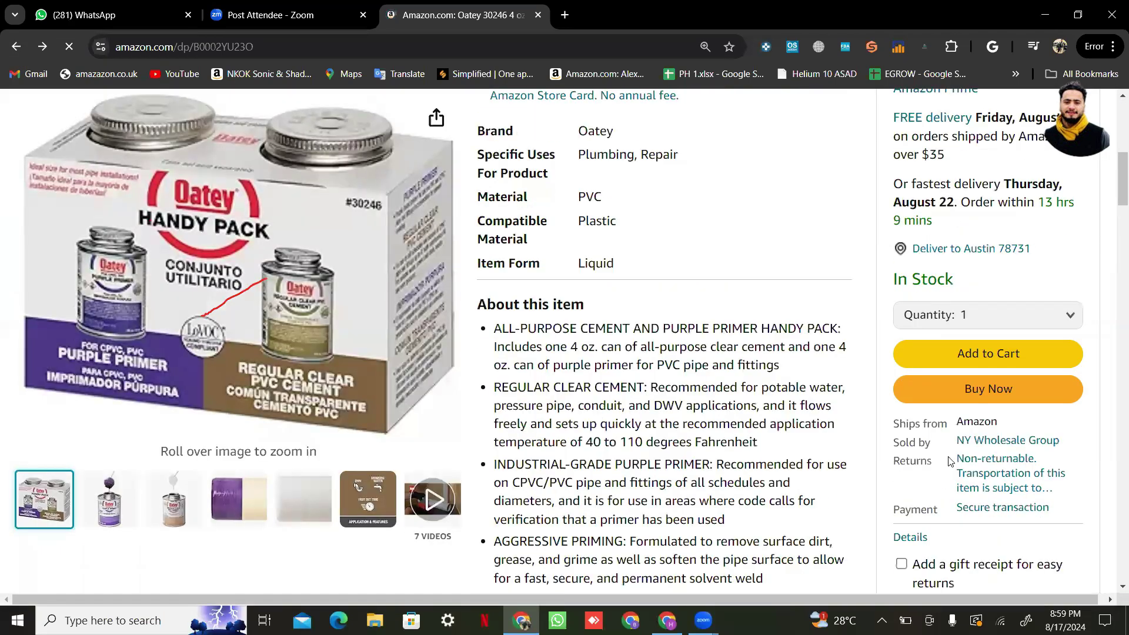
pyautogui.scroll(-5, 949, 462)
pyautogui.scroll(-3, 969, 353)
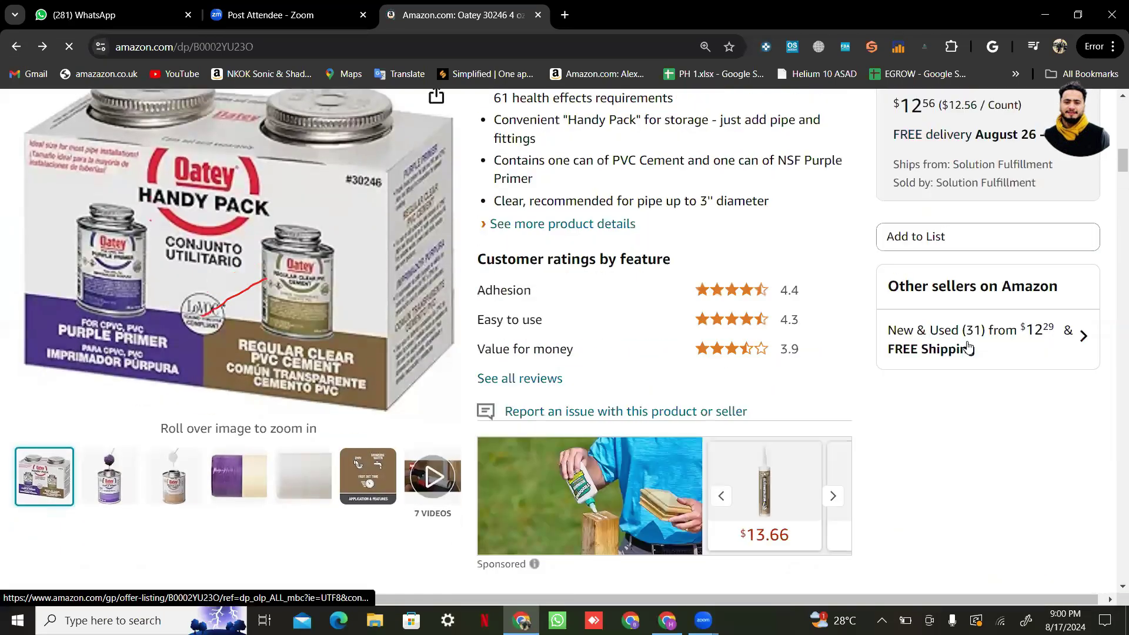
pyautogui.click(970, 348)
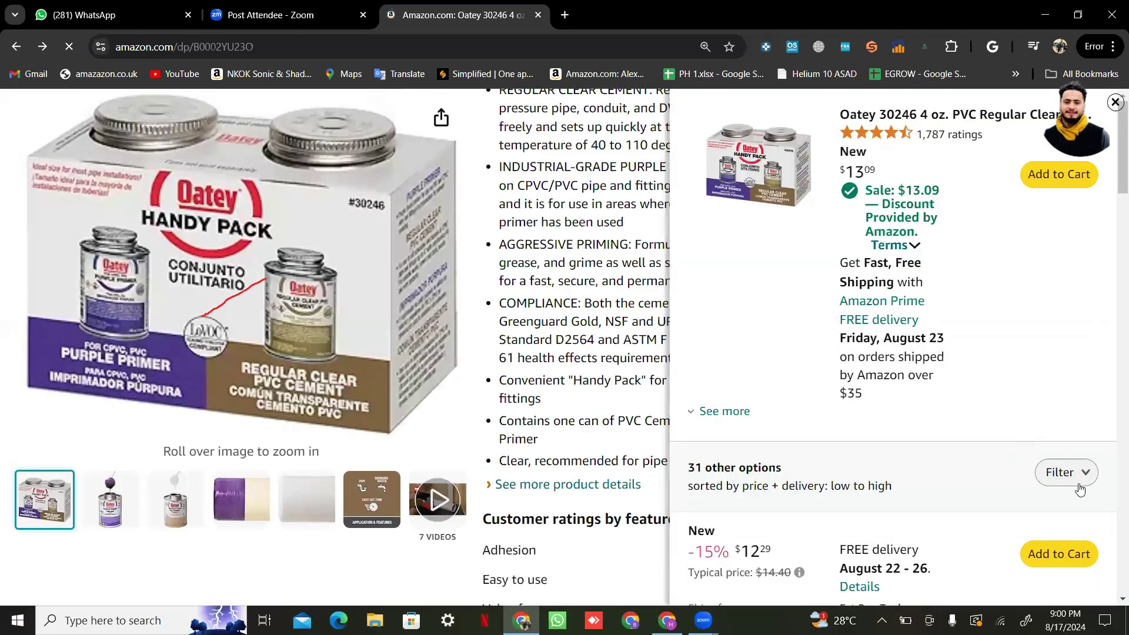
# Try to change the Prime delivery filter on the other sellers' offers, then close the offers list and the SellerSprite overlay
pyautogui.click(1066, 473)
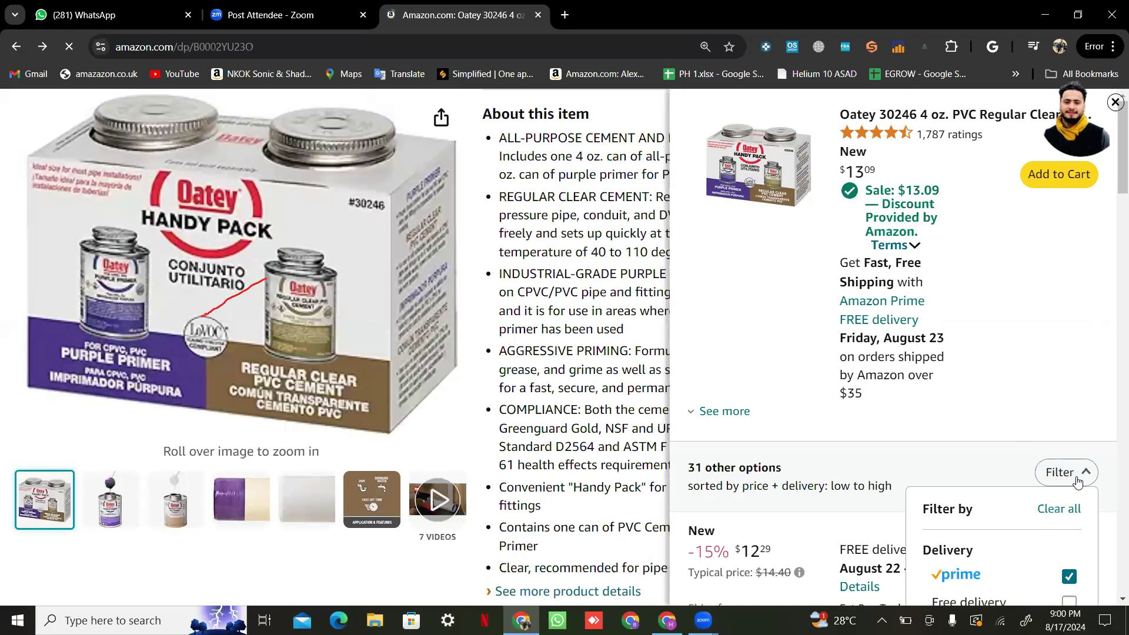
pyautogui.scroll(-3, 1078, 482)
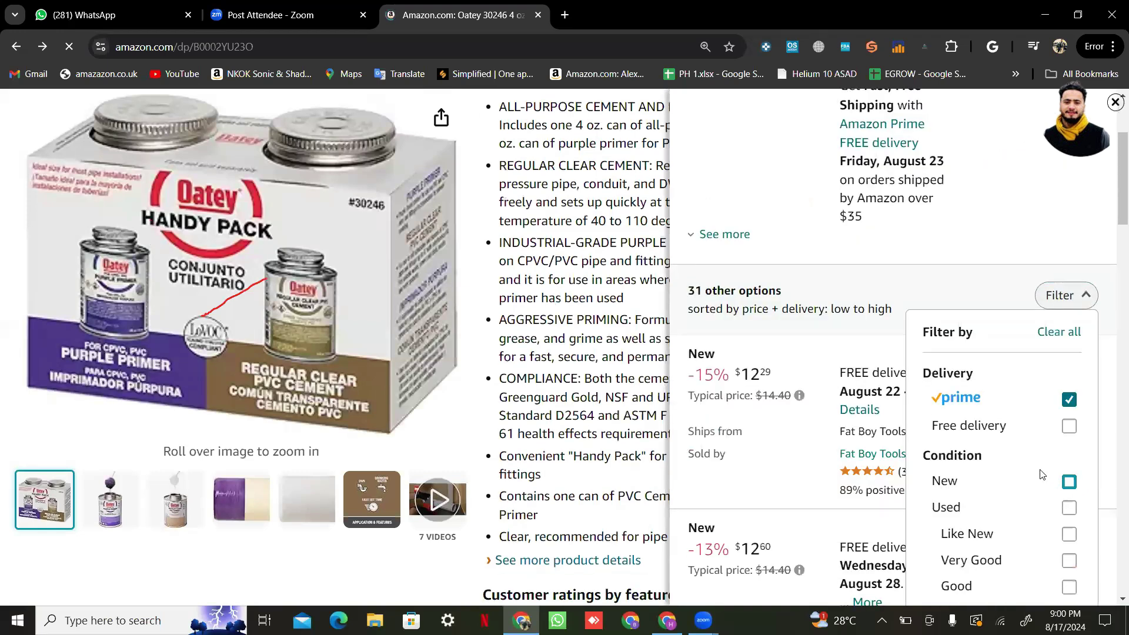
pyautogui.click(1076, 300)
pyautogui.click(1067, 404)
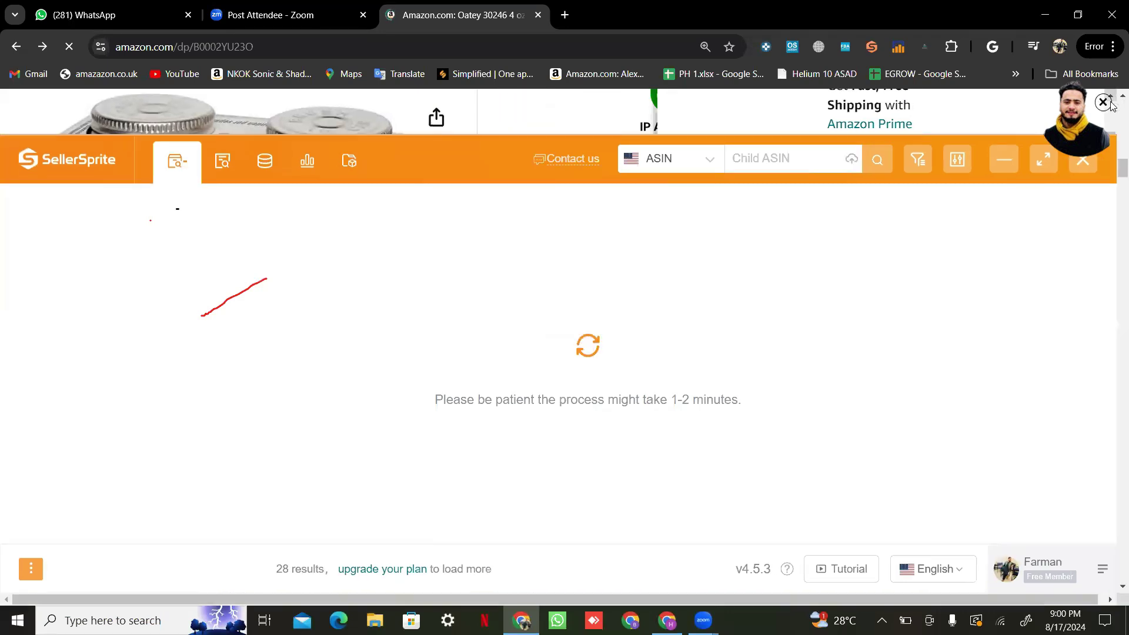
pyautogui.click(1083, 160)
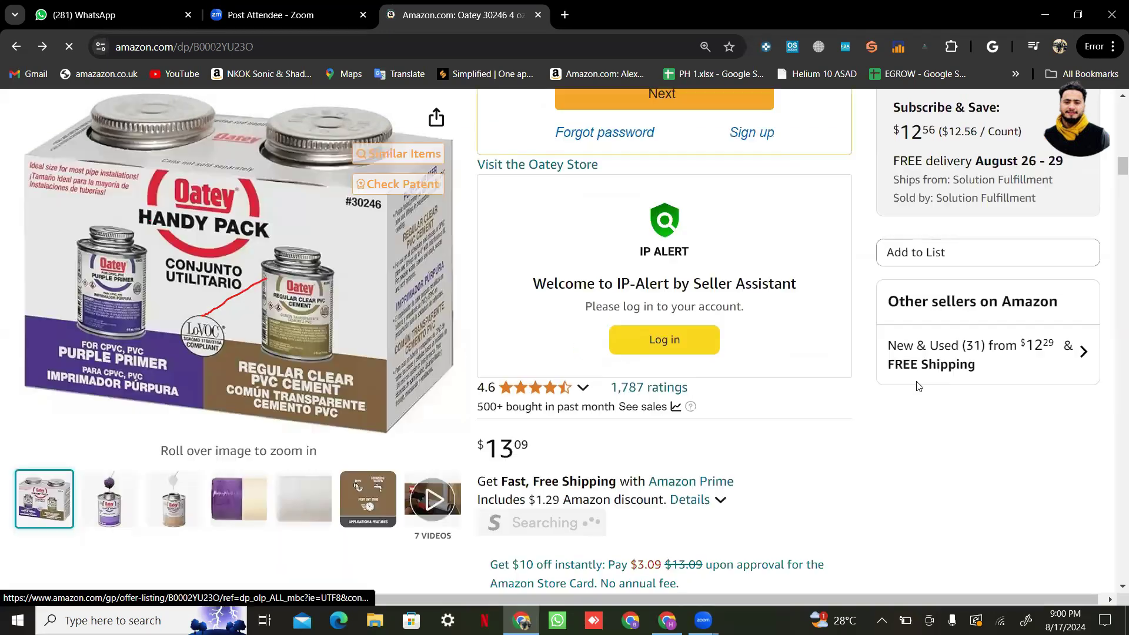
# Open the Oatey Handy Pack's list of other sellers on Amazon and filter the offers to Prime delivery
pyautogui.click(948, 351)
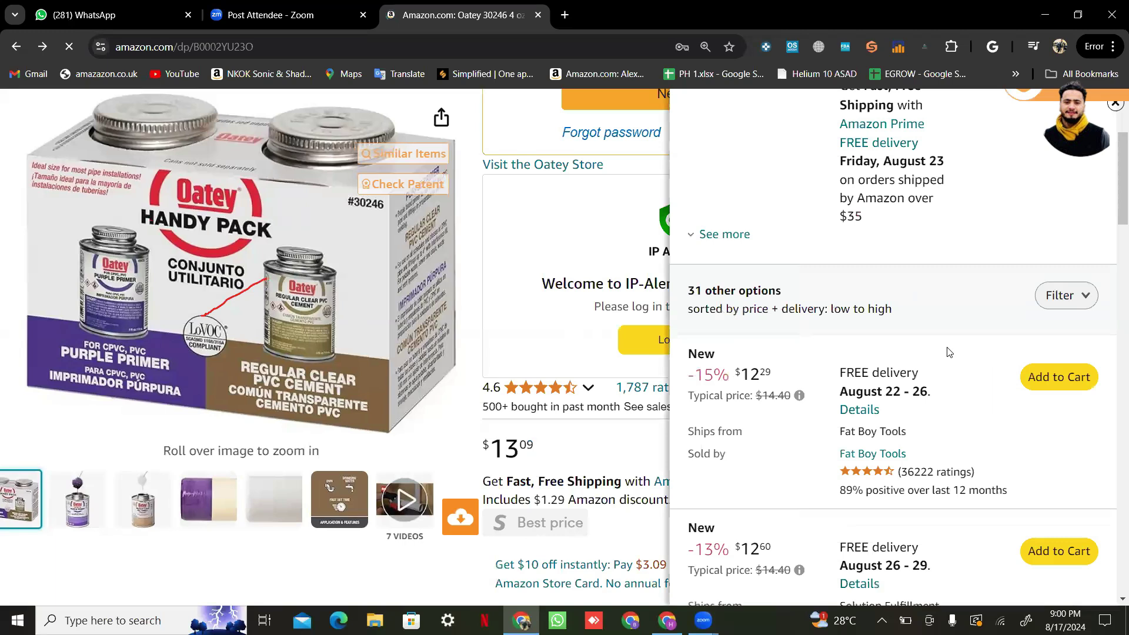
pyautogui.click(1083, 295)
pyautogui.click(1069, 400)
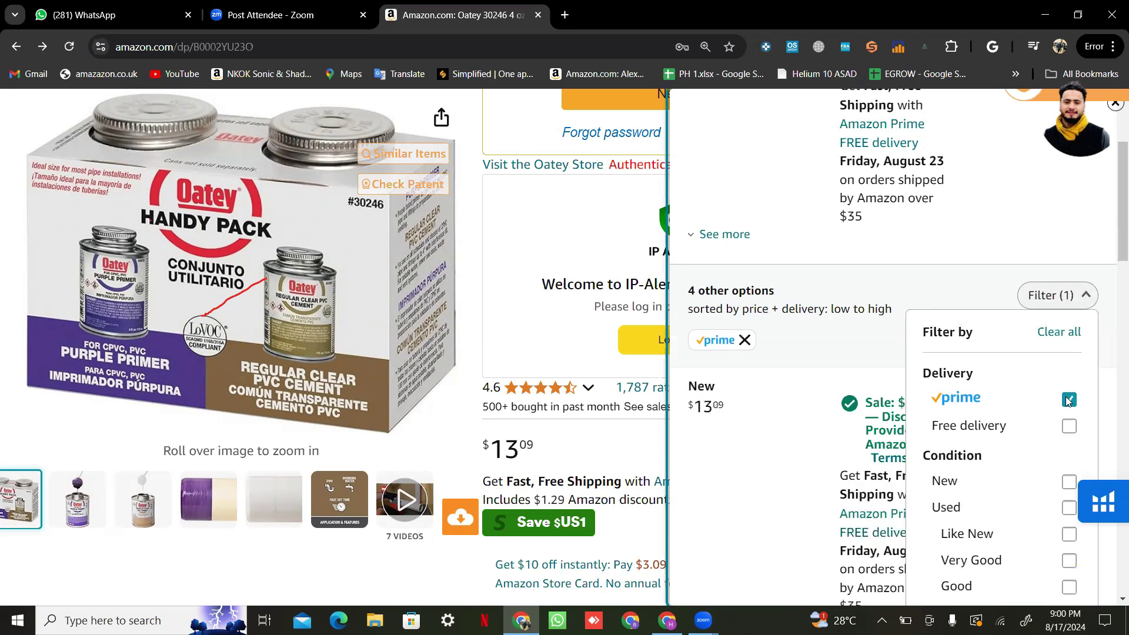
pyautogui.click(986, 228)
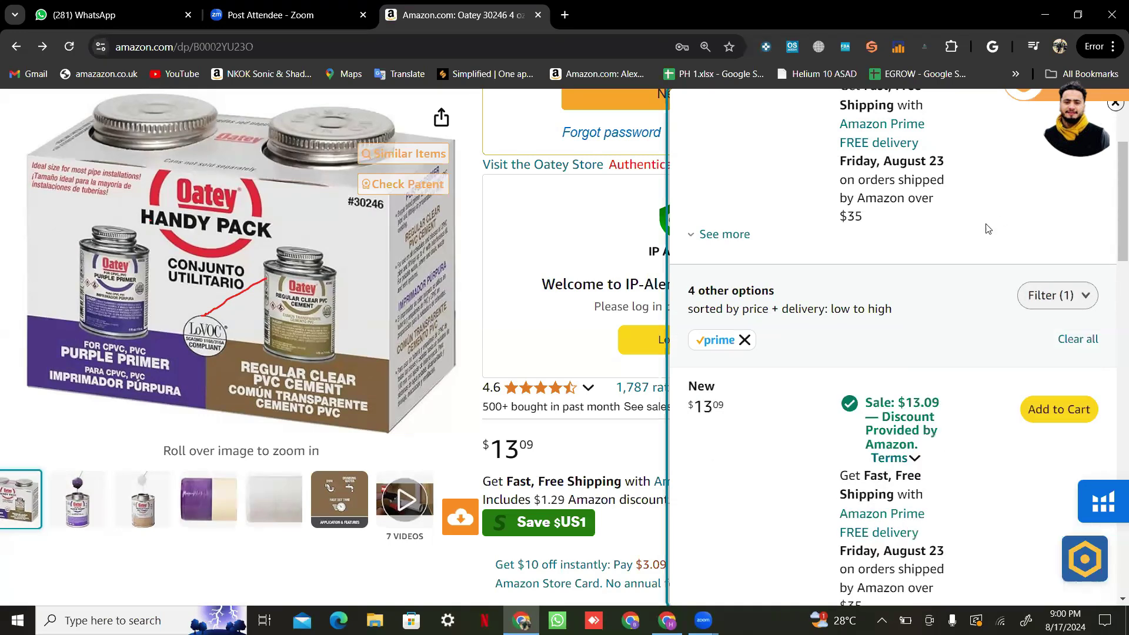
# Open the A3 Shops LLC seller profile in a new tab from its $13.09 Prime offer and select the page address
pyautogui.scroll(-3, 987, 230)
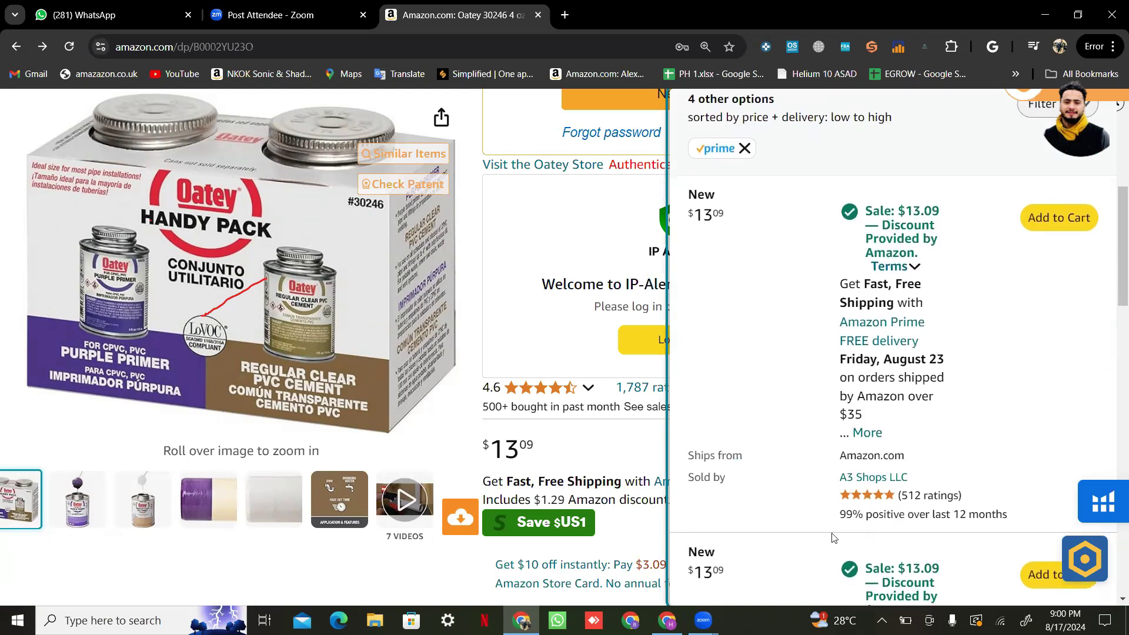
pyautogui.scroll(1, 891, 454)
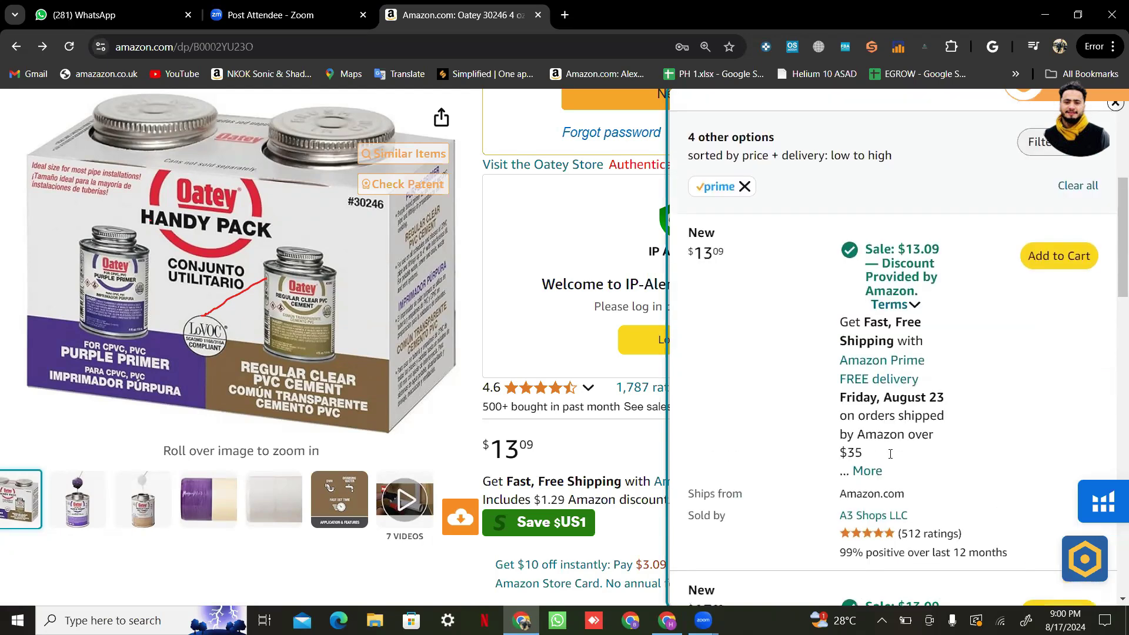
pyautogui.scroll(-1, 891, 454)
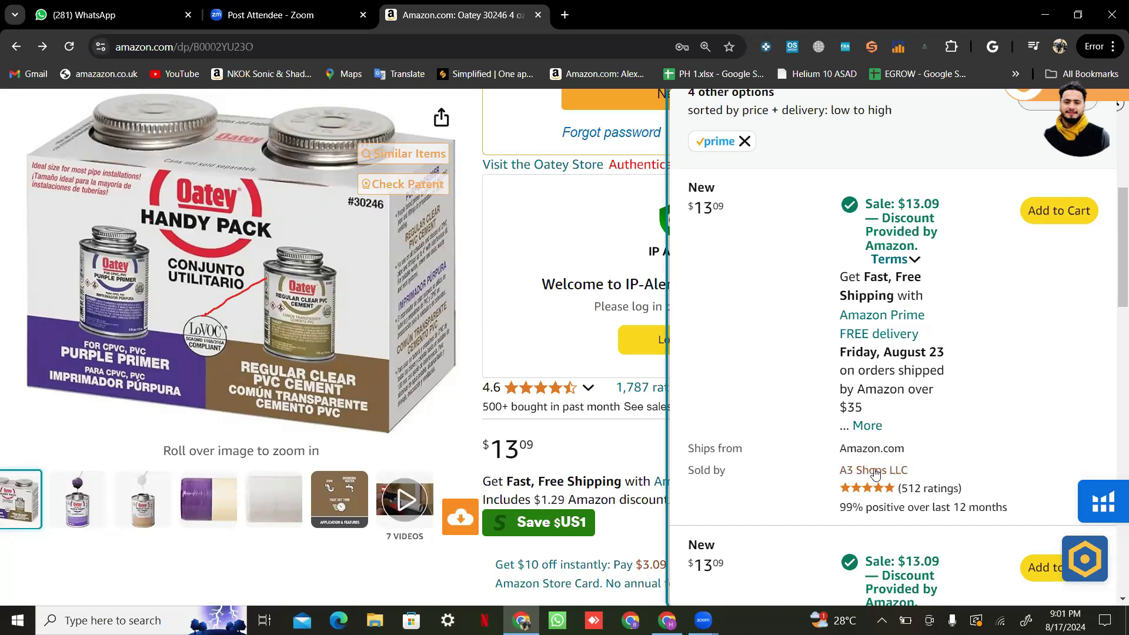
pyautogui.rightClick(875, 472)
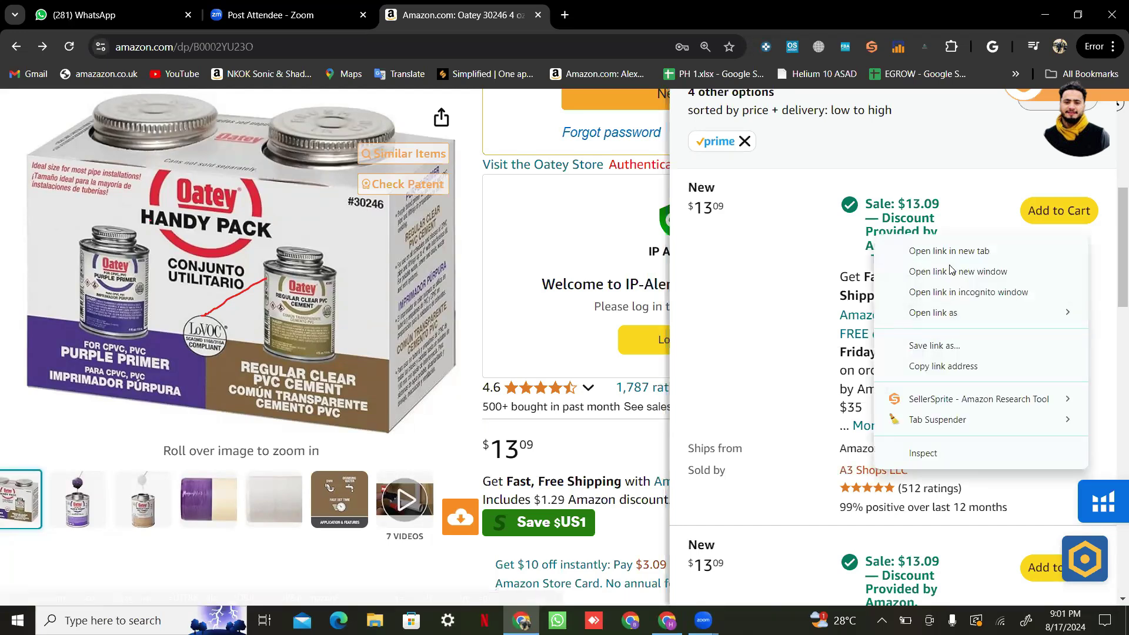
pyautogui.click(953, 253)
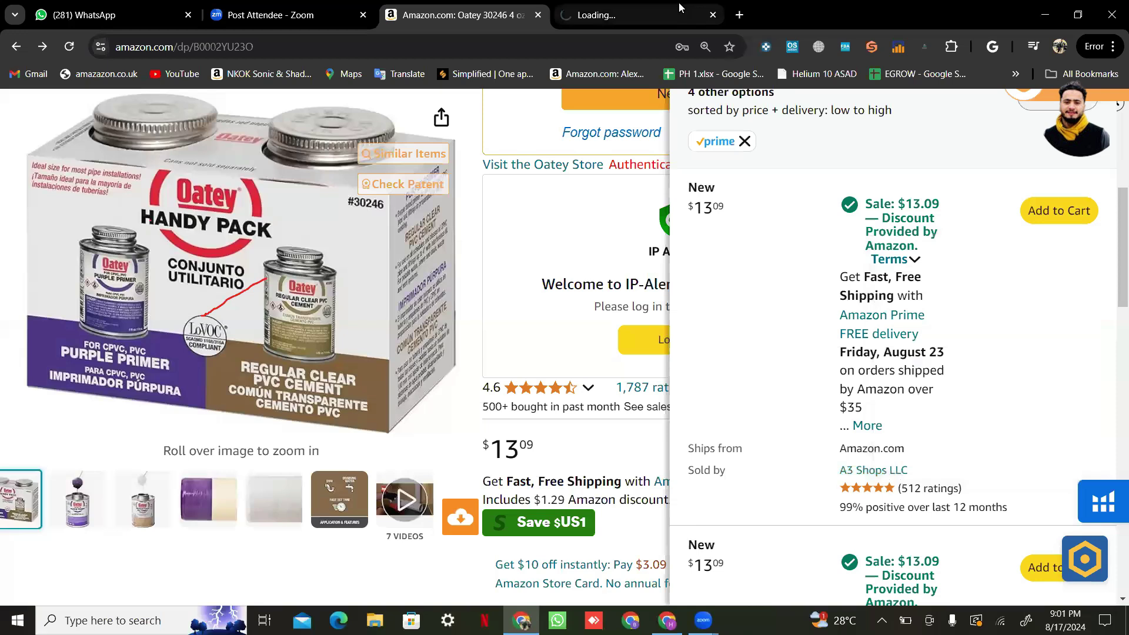
pyautogui.click(652, 7)
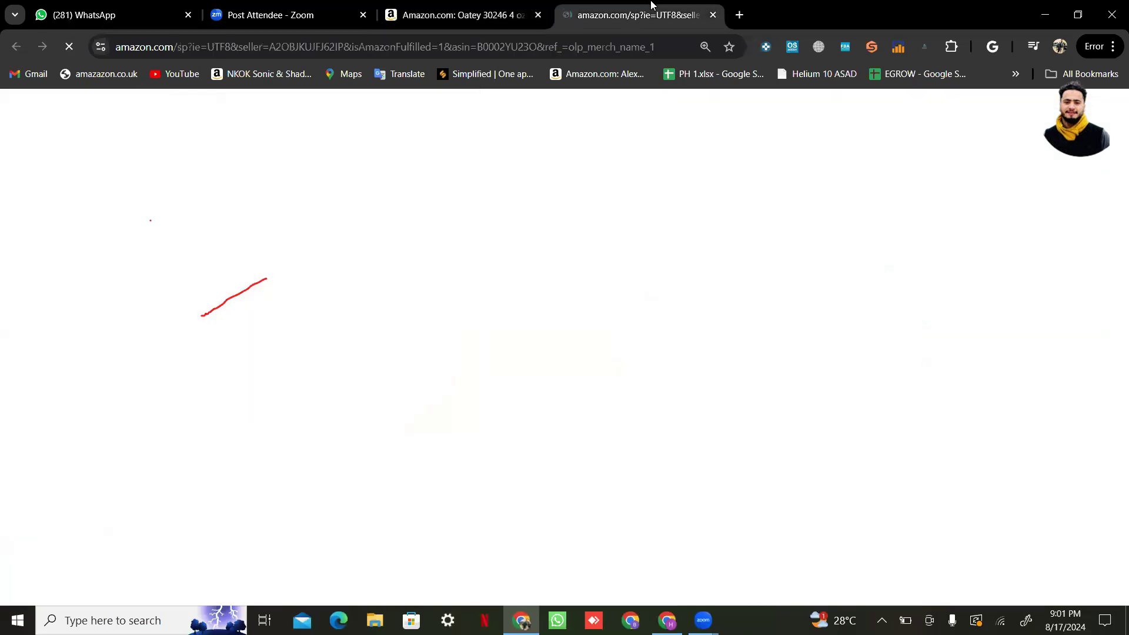
pyautogui.click(677, 47)
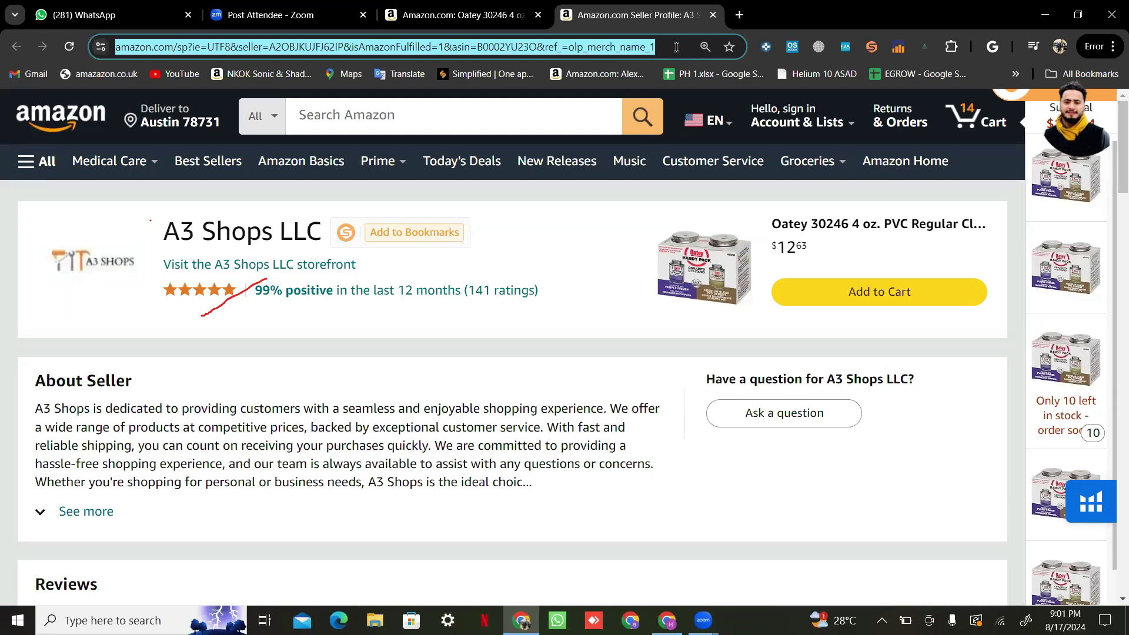
# Return to the Oatey Handy Pack product page and close its list of other sellers' offers
pyautogui.click(508, 2)
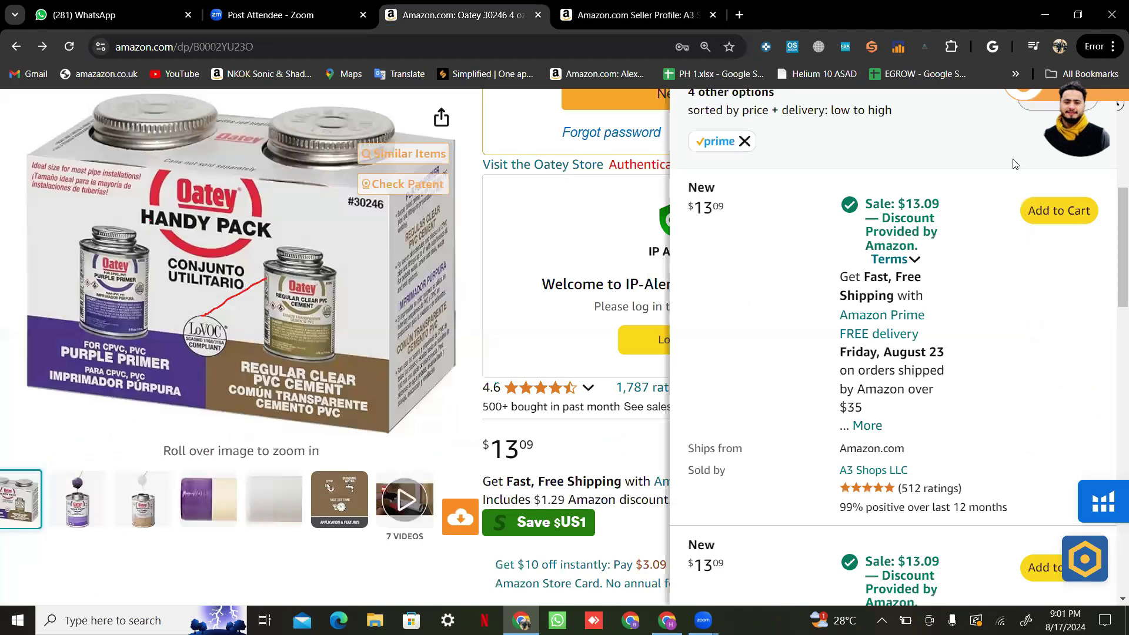
pyautogui.scroll(5, 1013, 163)
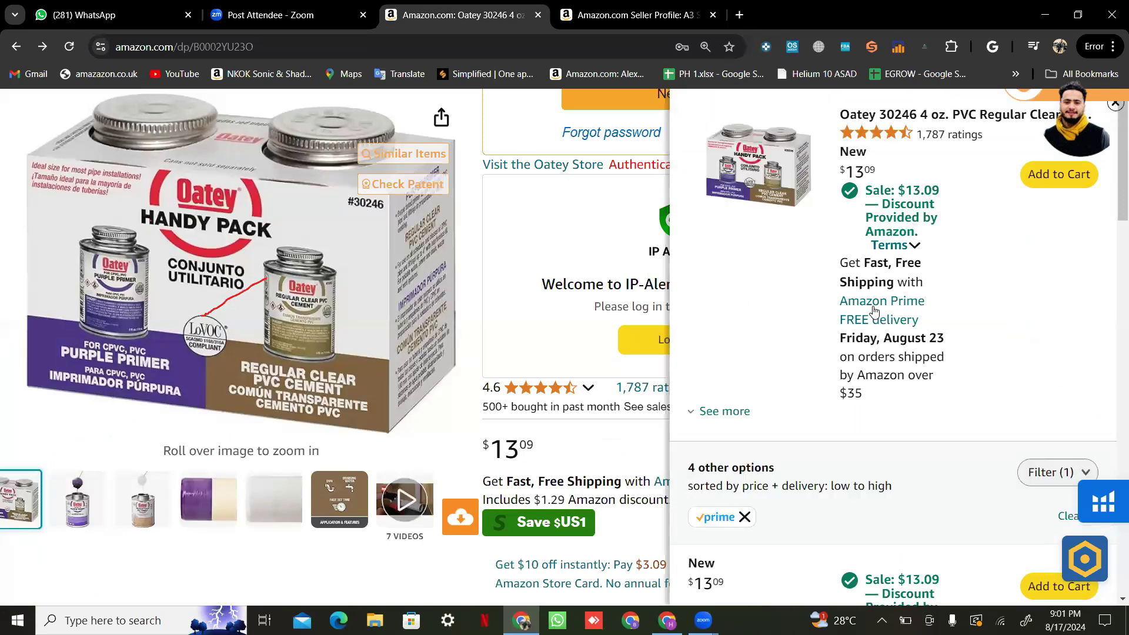
pyautogui.click(1114, 108)
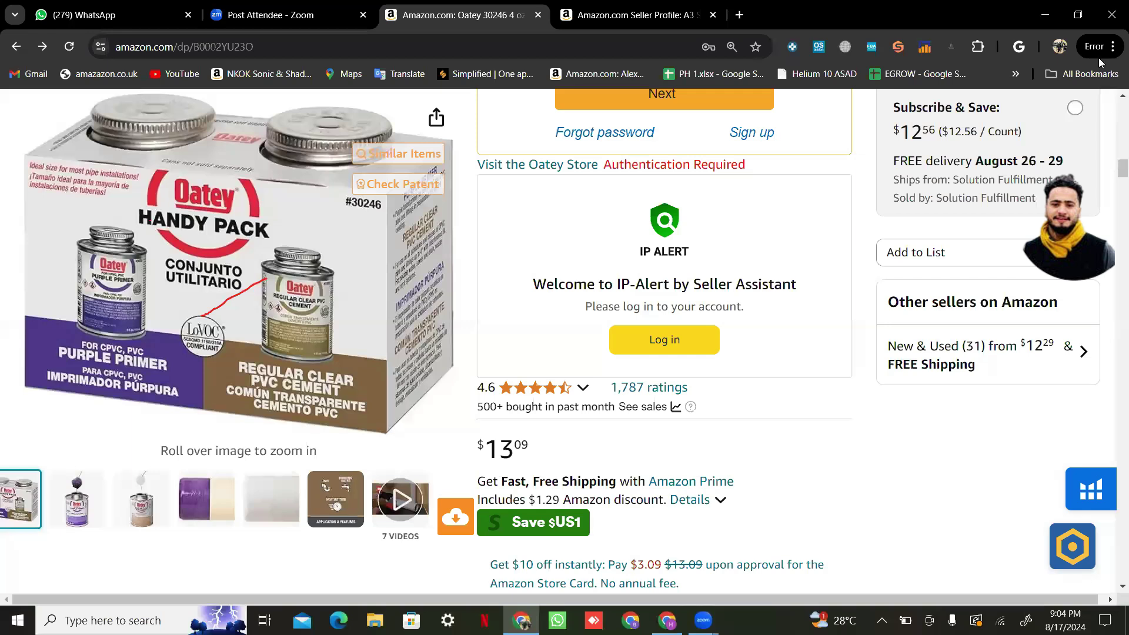
# Reopen the other sellers' offers for the Oatey Handy Pack and bring up their filter options
pyautogui.scroll(1, 959, 257)
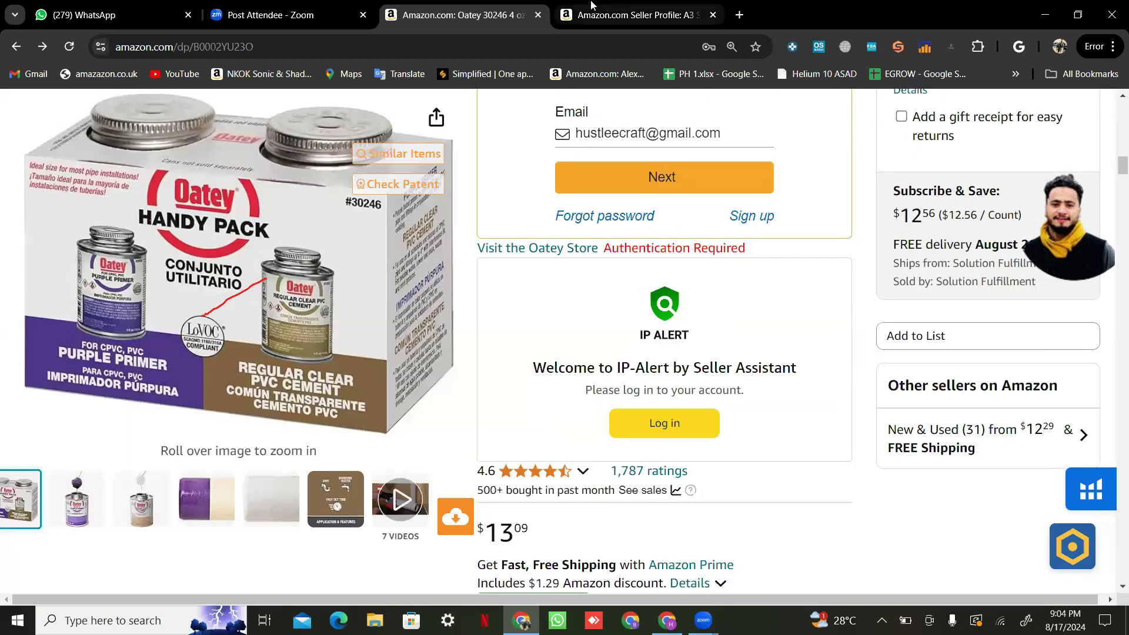
pyautogui.click(1001, 443)
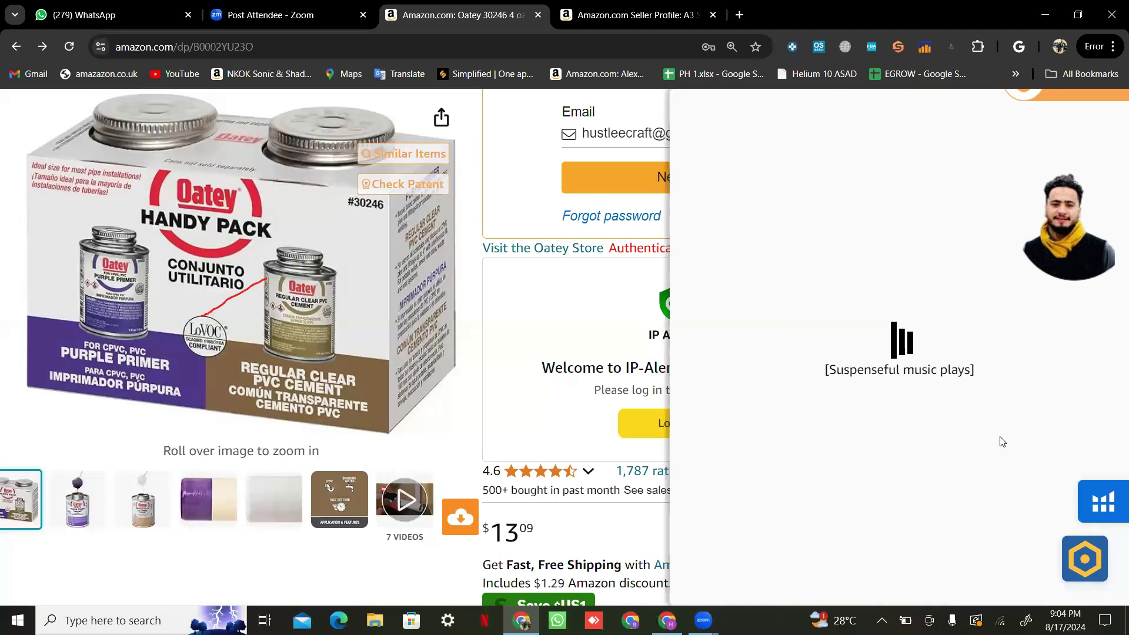
pyautogui.click(1068, 473)
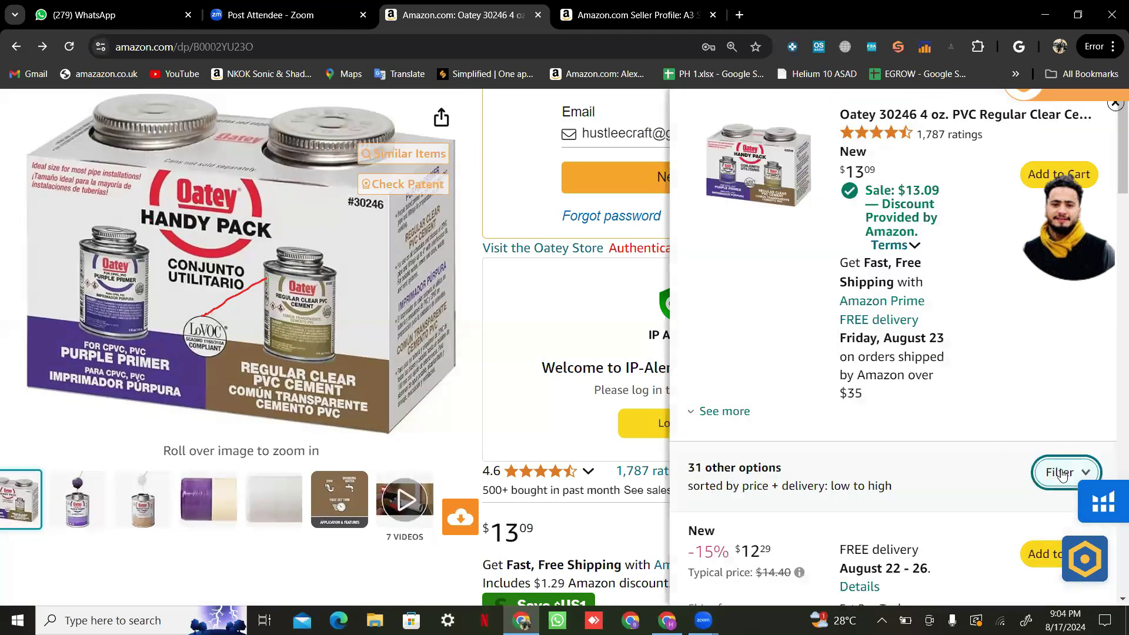